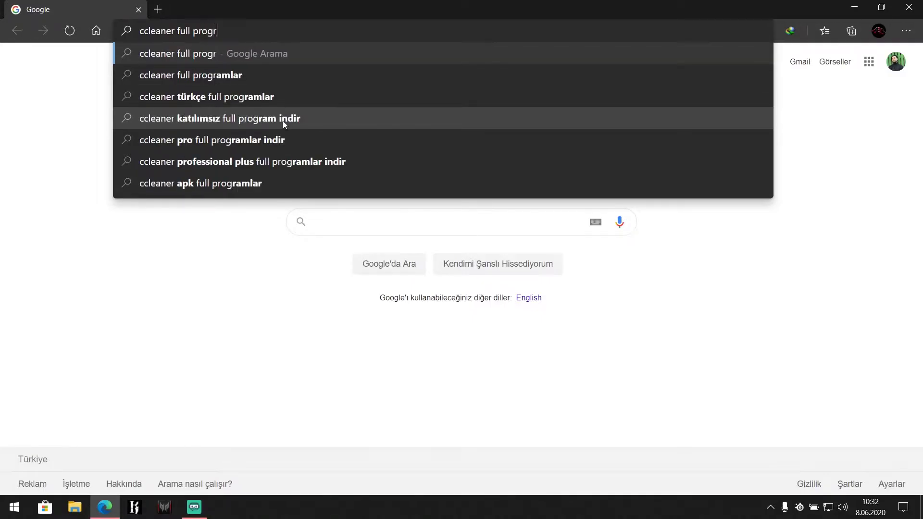
# Step: Search Google for 'full programlar' and open the CCleaner Professional Full download page
pyautogui.write('amlar')
pyautogui.press('Return')
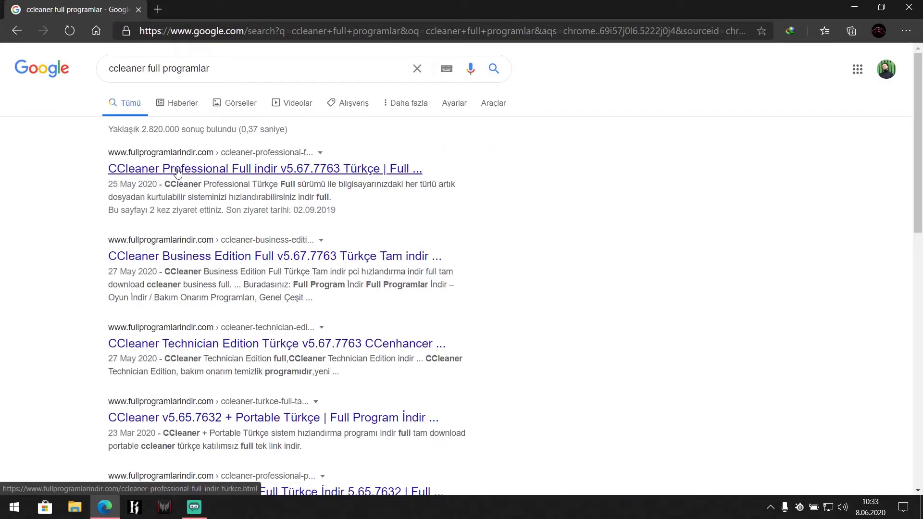
pyautogui.click(177, 172)
# Step: Open the CCleaner Türkçe and alternative download links in new tabs, then switch to the Business Edition tab
pyautogui.scroll(-10, 358, 236)
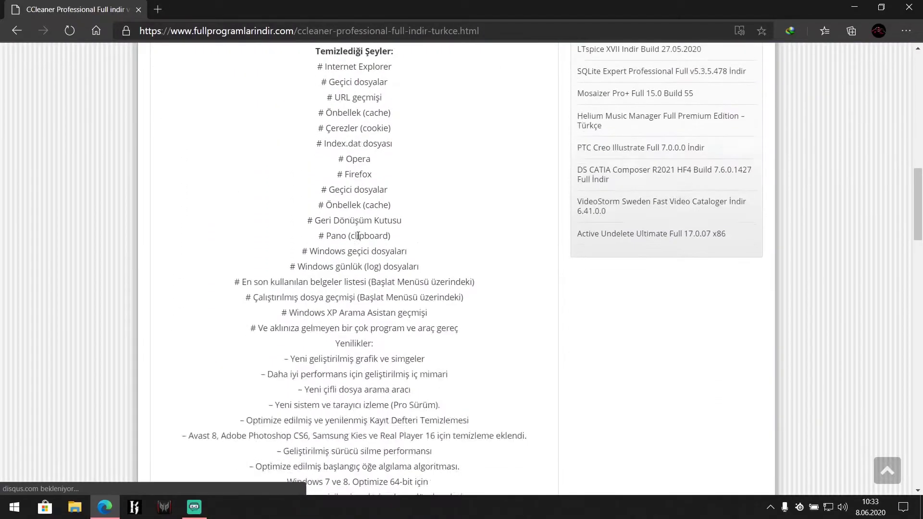
pyautogui.scroll(-15, 358, 235)
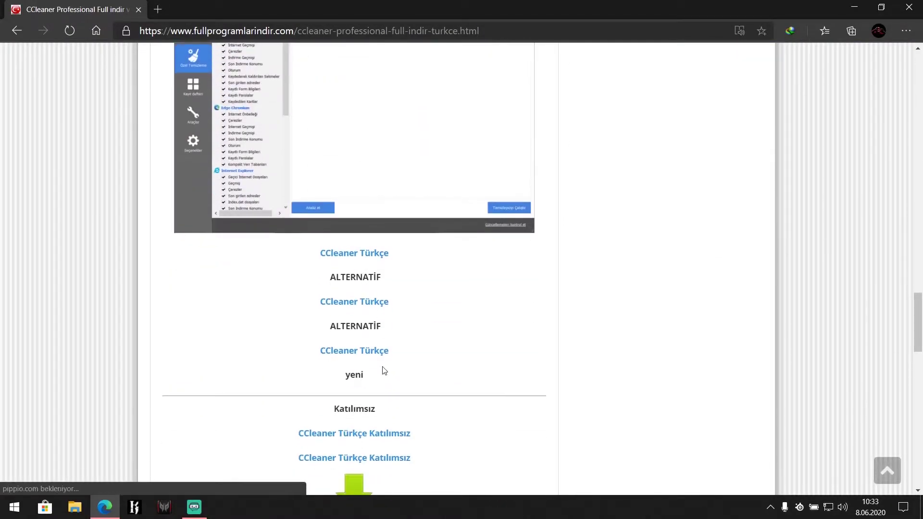
pyautogui.scroll(-2, 399, 413)
pyautogui.click(352, 283)
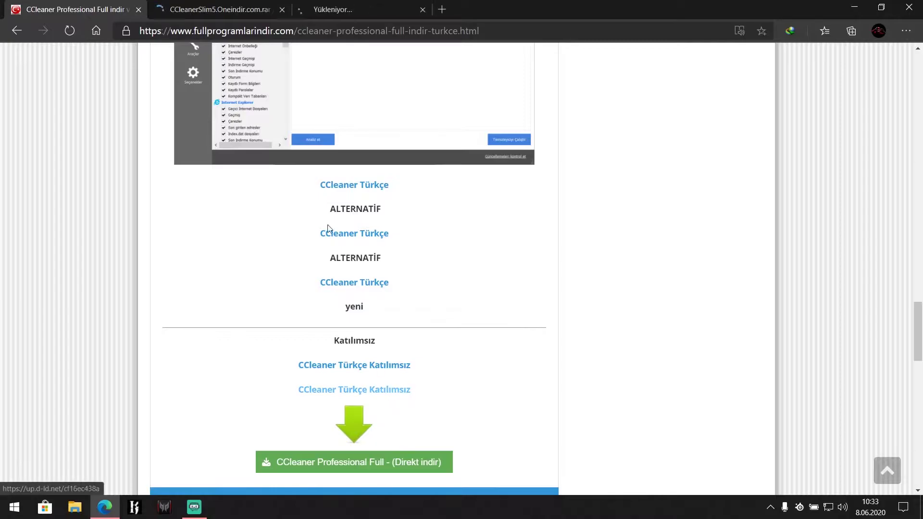
pyautogui.click(259, 7)
pyautogui.click(338, 8)
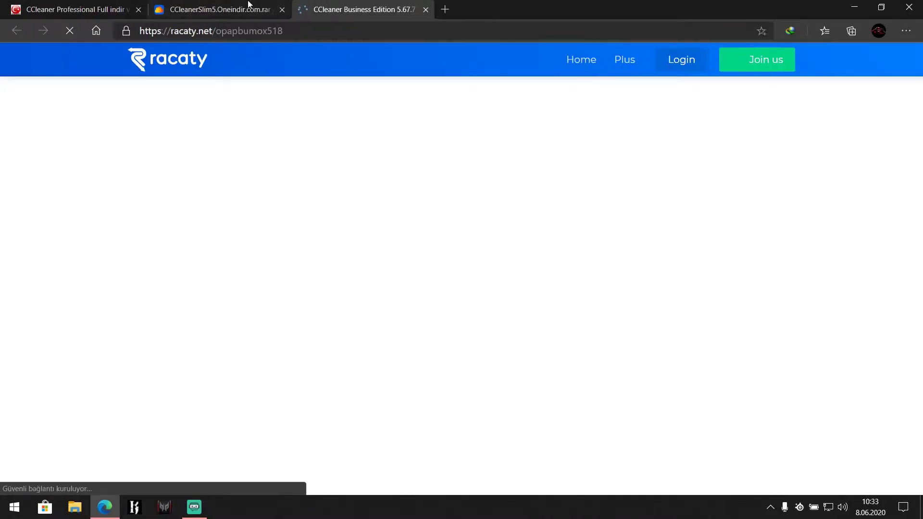
# Step: Start downloading CCleaner Business Edition 5.67.7763.rar in Internet Download Manager and minimise the browser
pyautogui.click(286, 228)
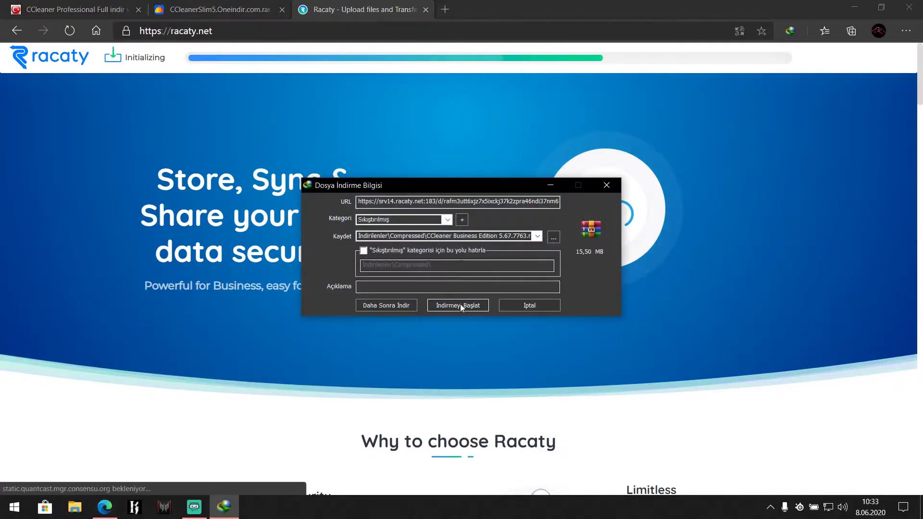
pyautogui.click(457, 305)
pyautogui.click(853, 7)
# Step: Refresh the desktop repeatedly while the 15.5 MB archive downloads
pyautogui.rightClick(705, 258)
pyautogui.click(743, 302)
pyautogui.rightClick(714, 319)
pyautogui.click(738, 353)
pyautogui.rightClick(740, 351)
pyautogui.click(772, 231)
pyautogui.rightClick(702, 265)
pyautogui.click(730, 302)
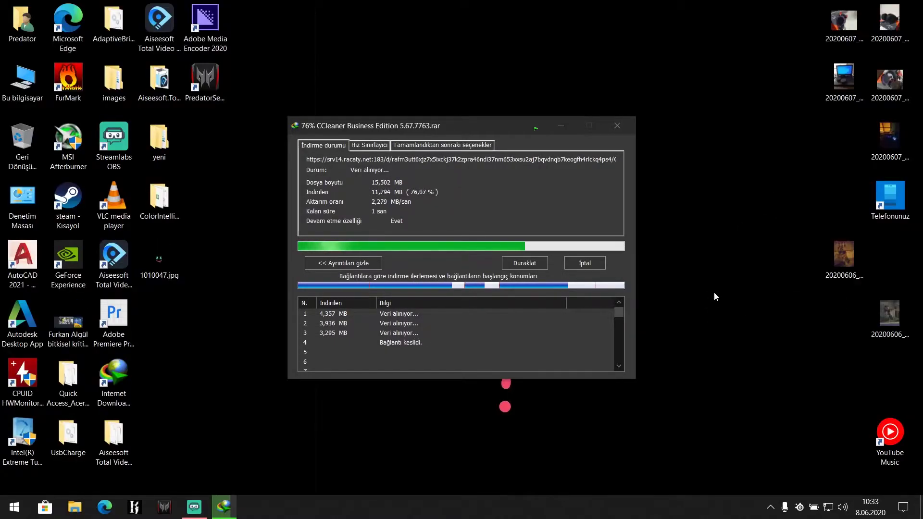
pyautogui.rightClick(726, 235)
pyautogui.click(730, 274)
pyautogui.rightClick(688, 227)
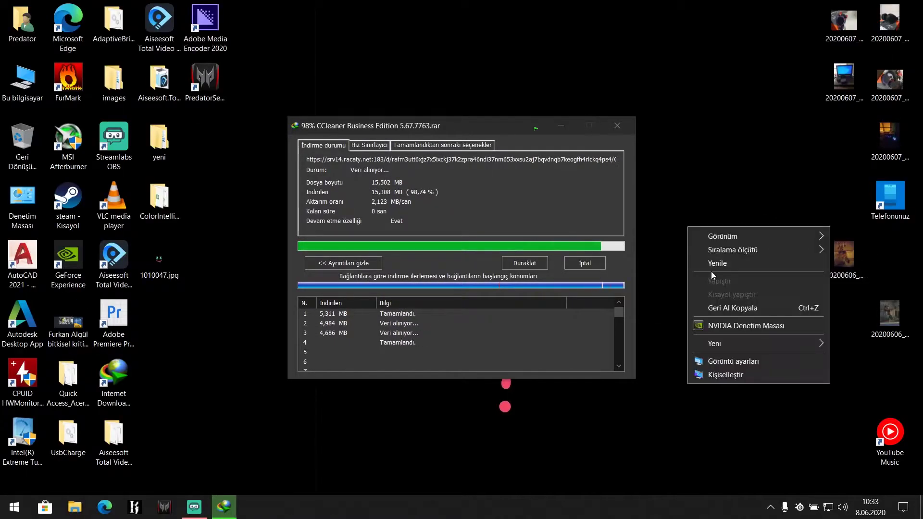
pyautogui.click(706, 263)
# Step: Open the downloaded archive, run CCleaner Business Edition 5.67.7763.exe, then close WinRAR
pyautogui.click(365, 291)
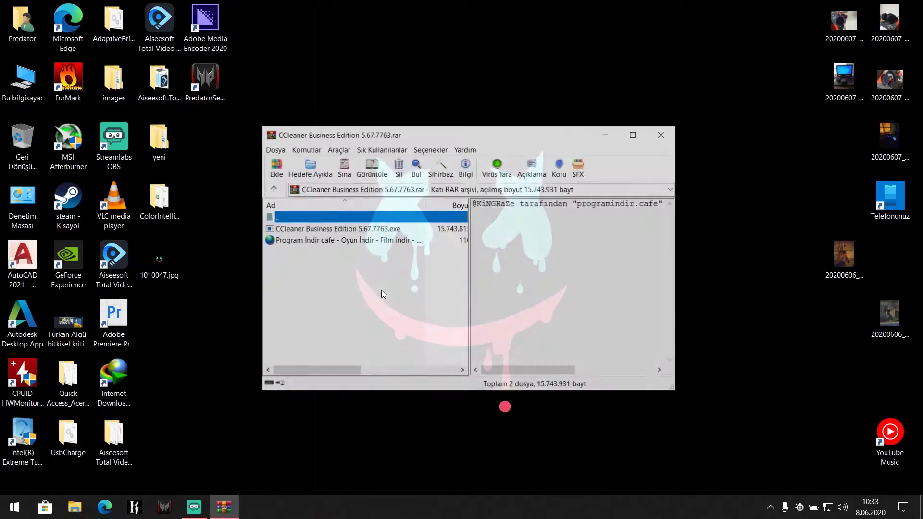
pyautogui.doubleClick(300, 229)
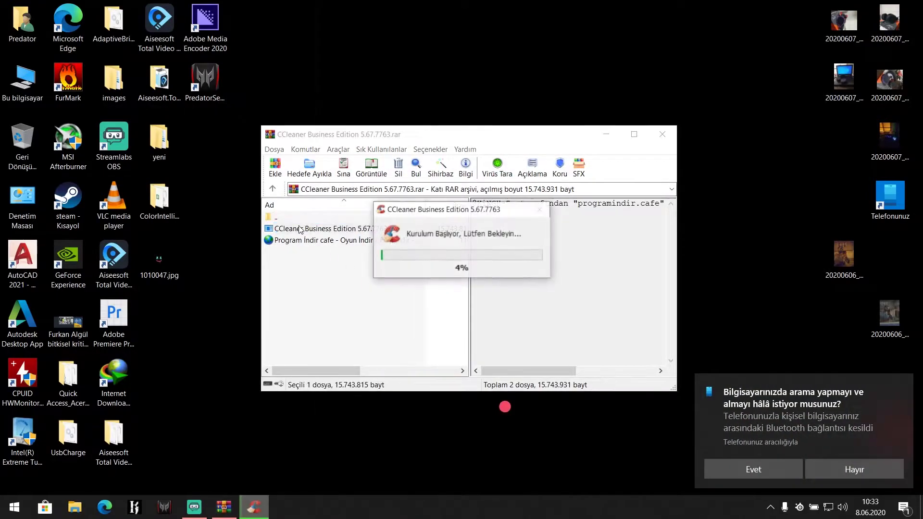
pyautogui.click(671, 134)
# Step: Refresh the desktop twice so the new CCleaner shortcut shows up
pyautogui.rightClick(725, 146)
pyautogui.click(740, 183)
pyautogui.rightClick(664, 161)
pyautogui.click(698, 198)
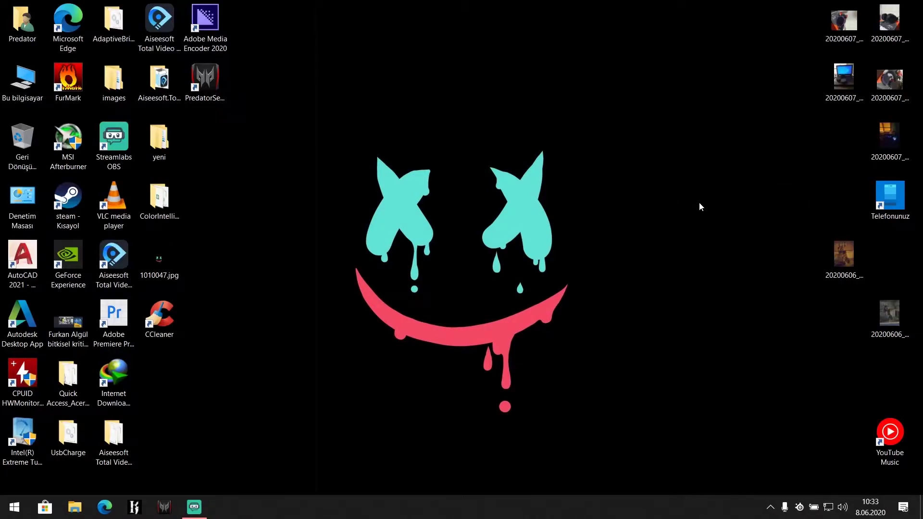
# Step: Launch CCleaner from the notification area and dismiss the Health Check welcome message
pyautogui.click(769, 507)
pyautogui.click(596, 448)
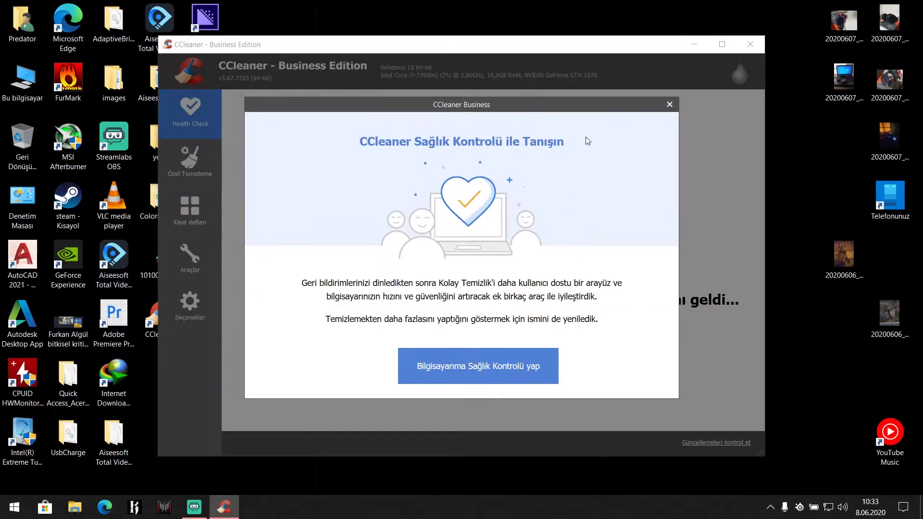
pyautogui.click(670, 104)
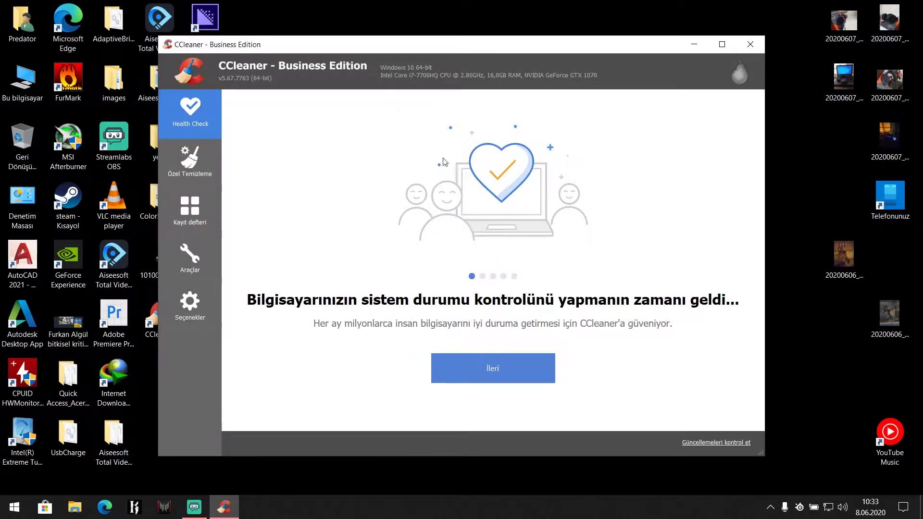
# Step: Analyse and run a custom clean, confirming deletion to free 742 MB
pyautogui.click(191, 170)
pyautogui.click(407, 412)
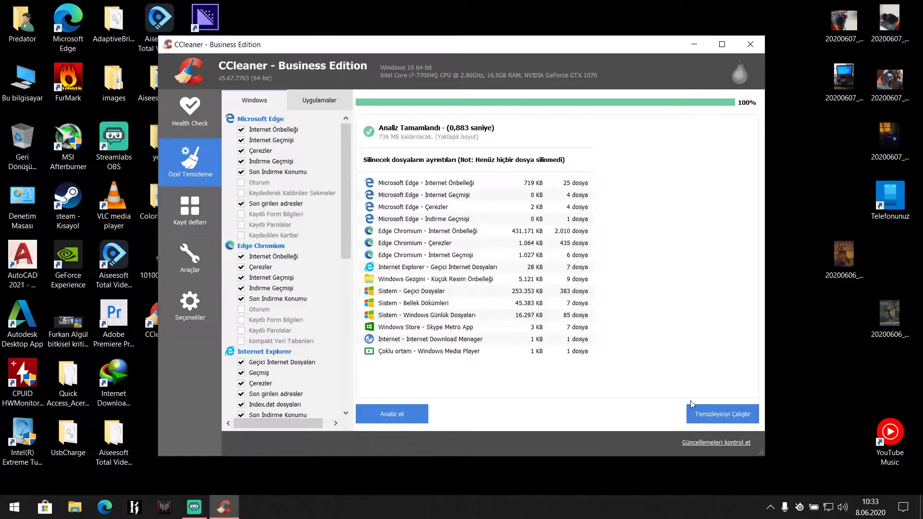
pyautogui.click(710, 414)
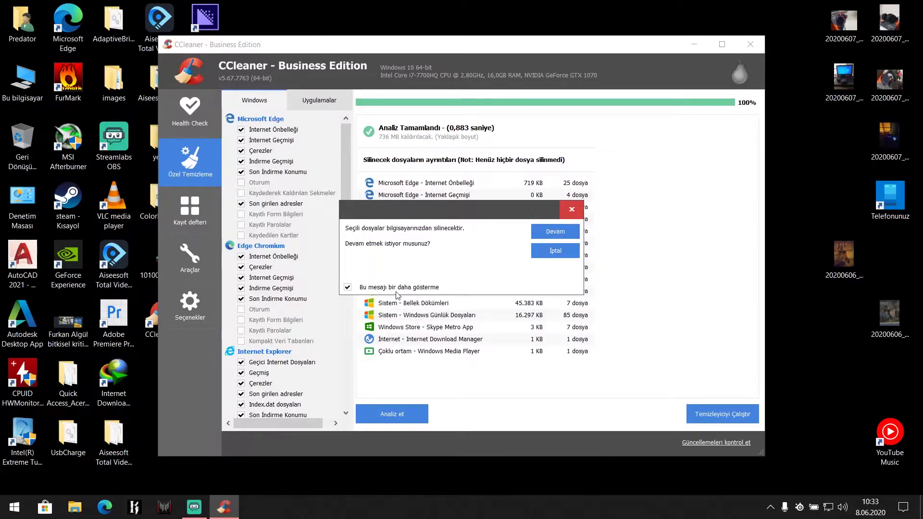
pyautogui.click(562, 233)
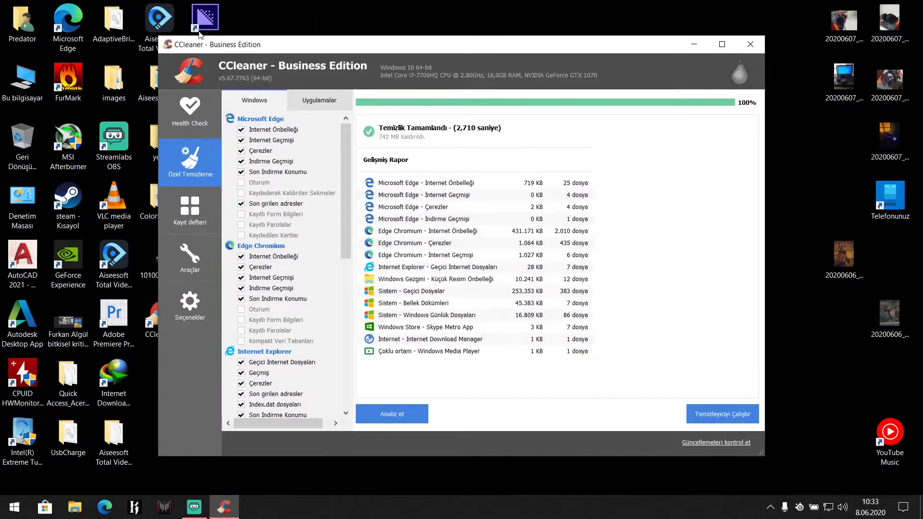
# Step: Scan the registry and fix all issues found without making a backup
pyautogui.click(206, 228)
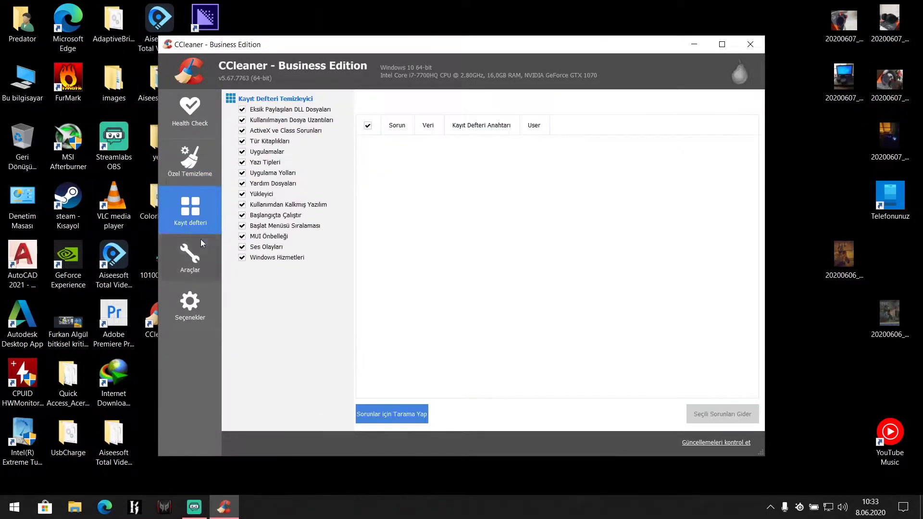
pyautogui.click(391, 414)
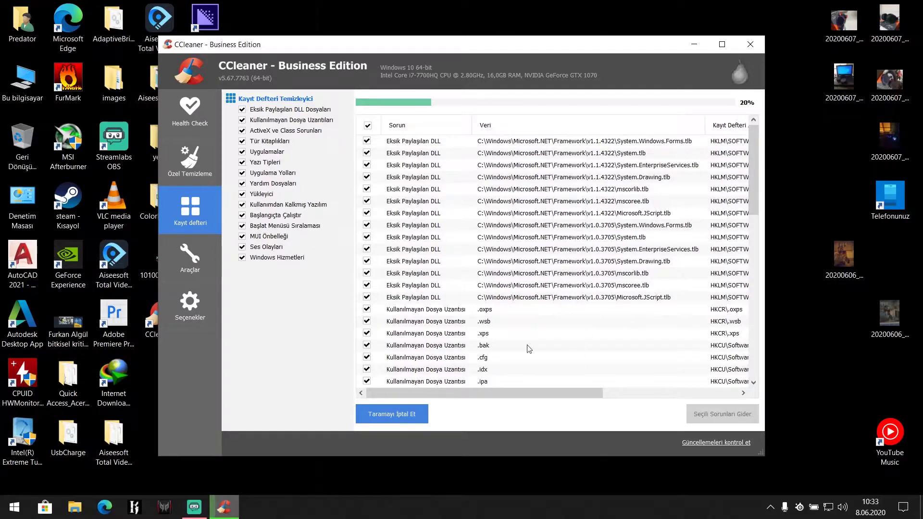
pyautogui.click(710, 416)
pyautogui.click(480, 274)
pyautogui.click(478, 307)
pyautogui.click(566, 307)
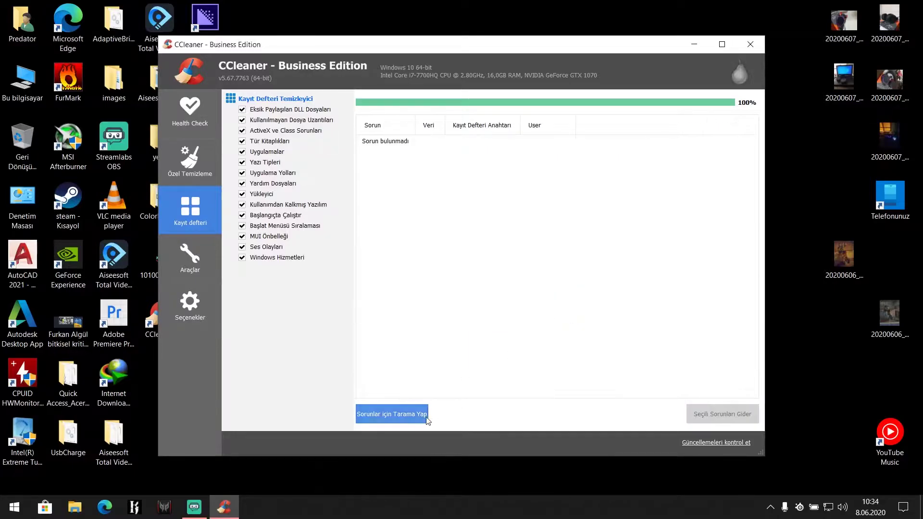
# Step: Rescan the registry, fix the remaining issues without backup, and close CCleaner
pyautogui.click(425, 416)
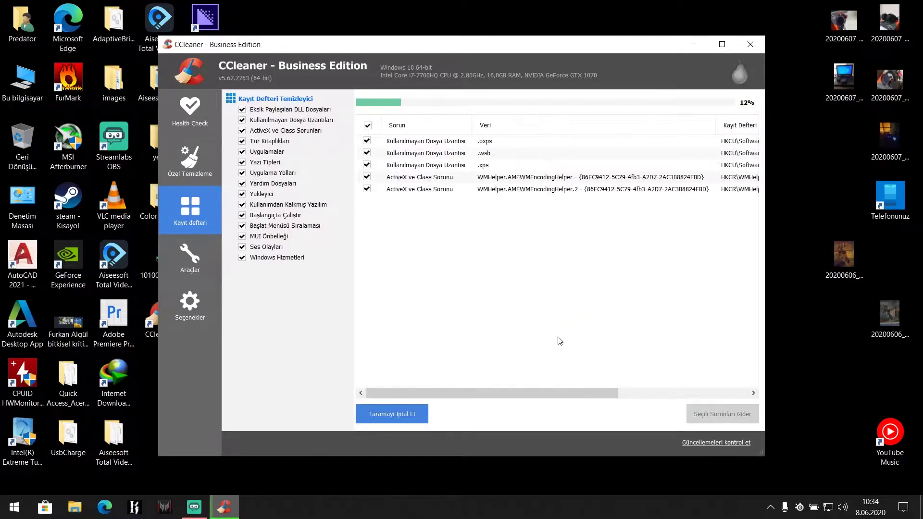
pyautogui.rightClick(849, 155)
pyautogui.click(846, 189)
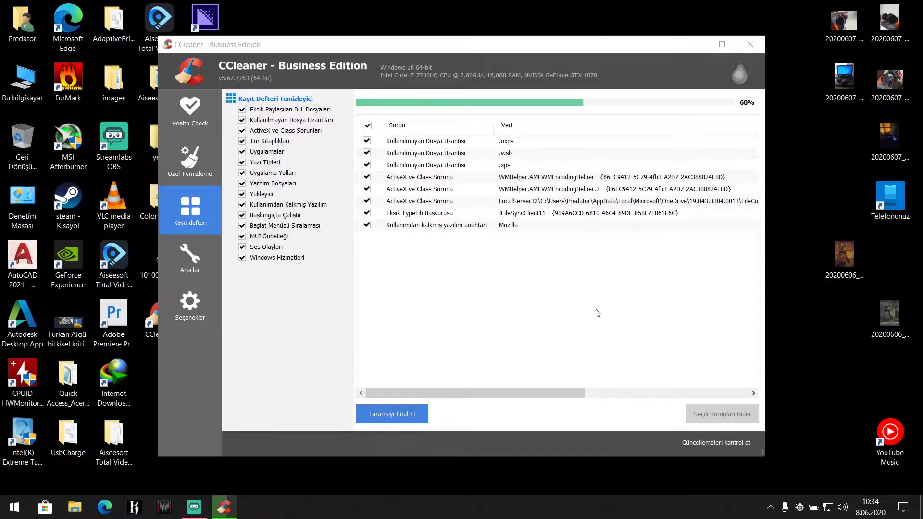
pyautogui.click(692, 412)
pyautogui.click(480, 274)
pyautogui.click(475, 303)
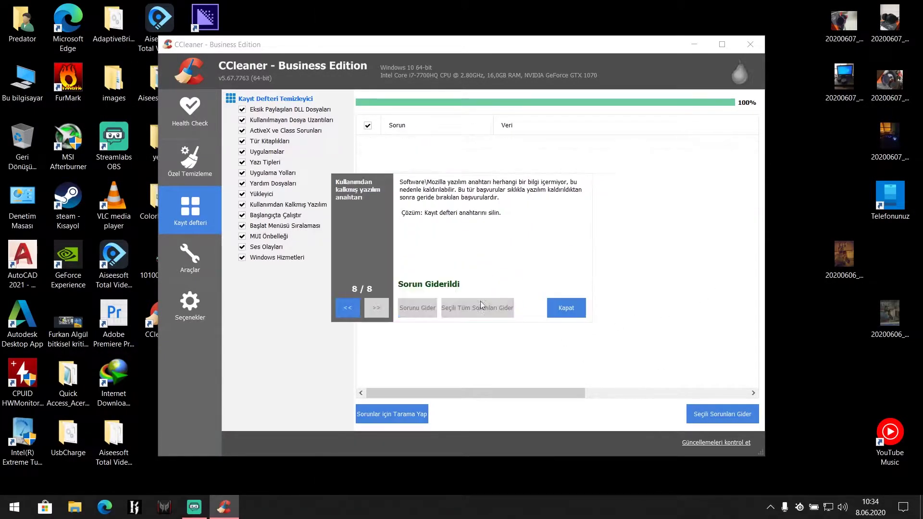
pyautogui.click(563, 306)
pyautogui.click(693, 45)
# Step: Refresh the desktop twice
pyautogui.rightClick(434, 265)
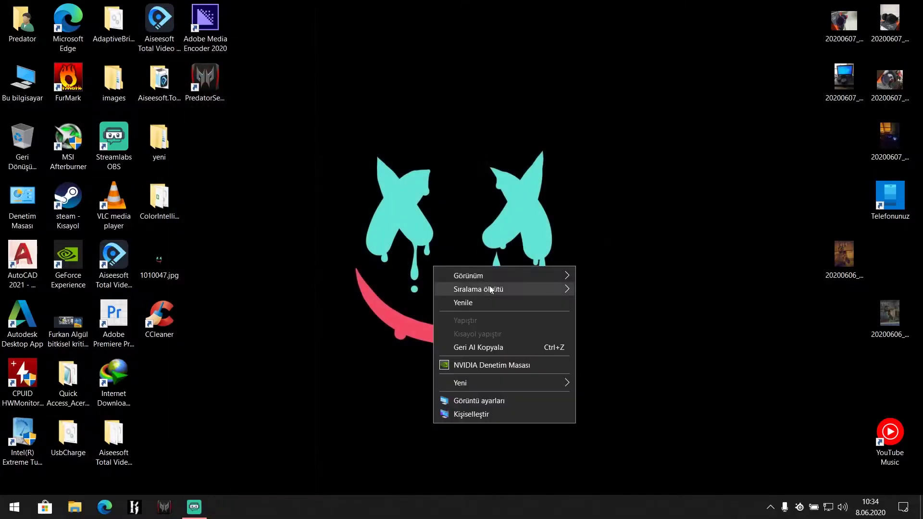
pyautogui.click(502, 302)
pyautogui.rightClick(270, 290)
pyautogui.click(308, 325)
# Step: Search 'smart defrag full program' in Edge and open the IObit SmartDefrag Pro result tab
pyautogui.click(108, 512)
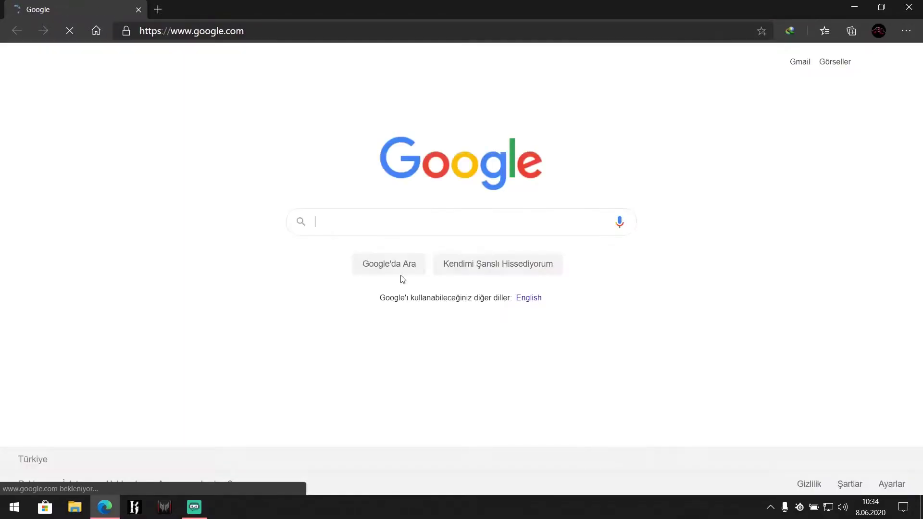
pyautogui.write('sm')
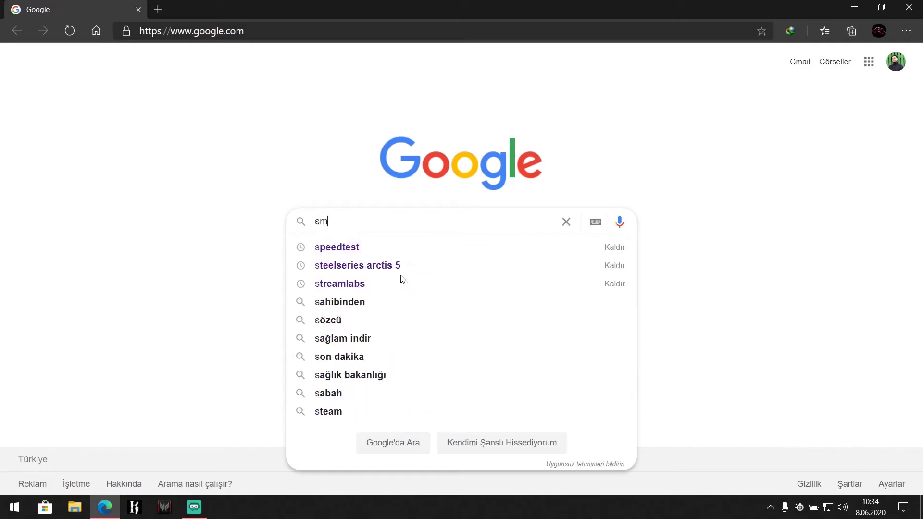
pyautogui.write('art defrag full programlar')
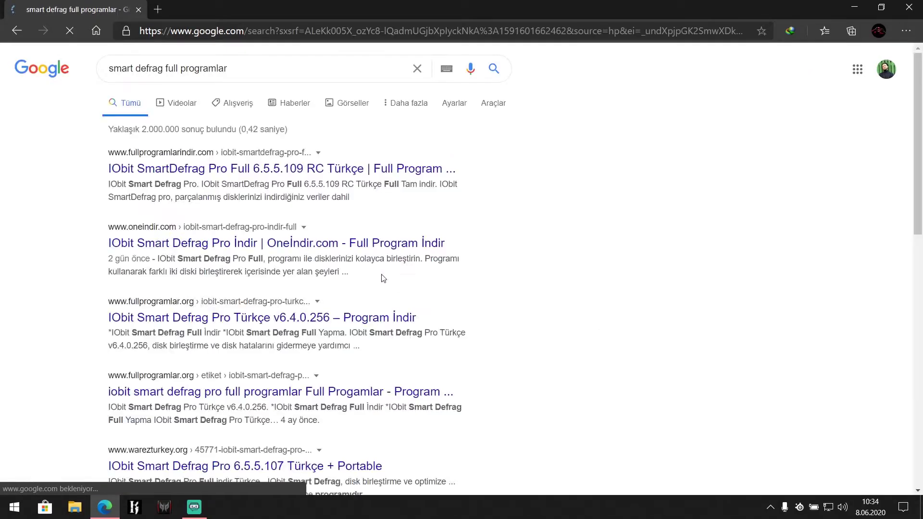
pyautogui.middleClick(282, 169)
pyautogui.click(240, 6)
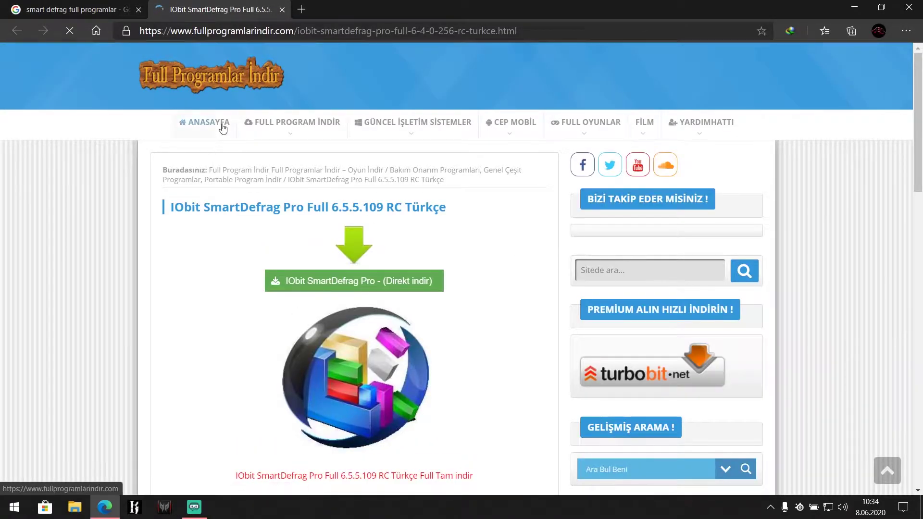
# Step: Open the download site's home page and search it for defraggler
pyautogui.click(368, 158)
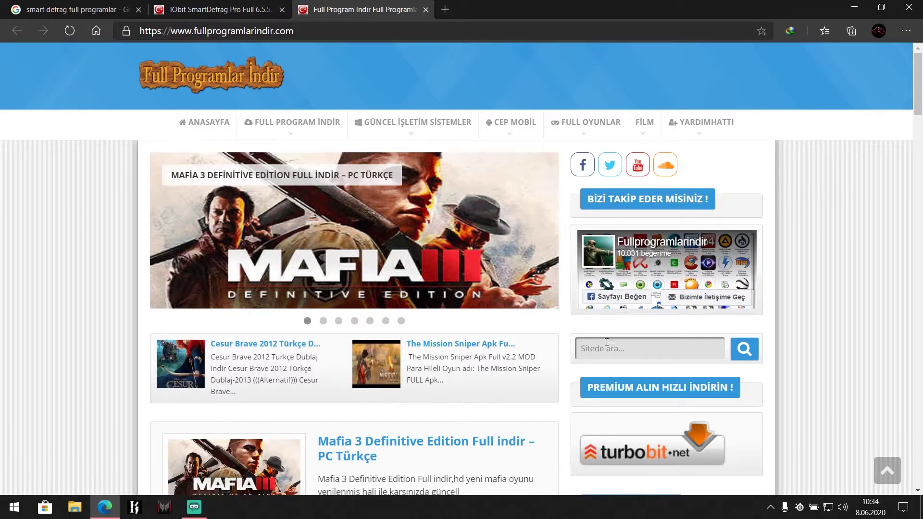
pyautogui.click(606, 342)
pyautogui.write('def')
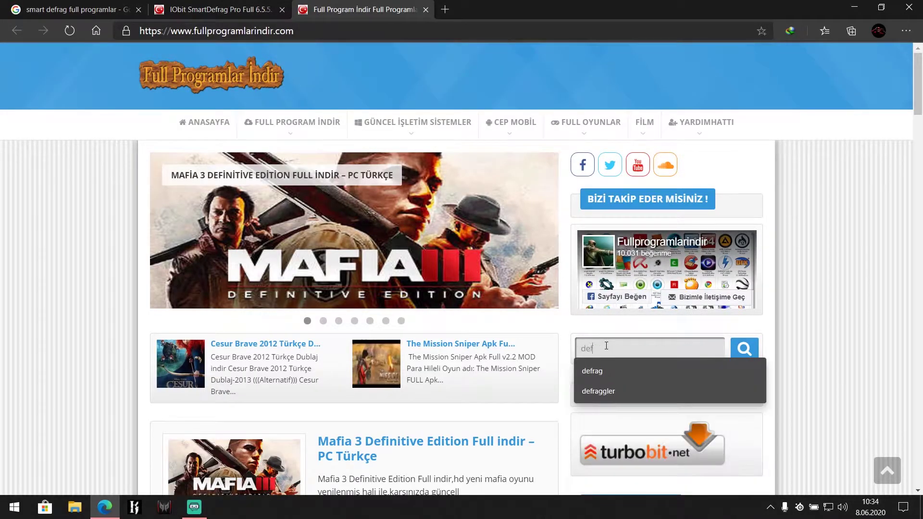
pyautogui.write('r')
pyautogui.press('Down')
pyautogui.press('Down')
pyautogui.press('Return')
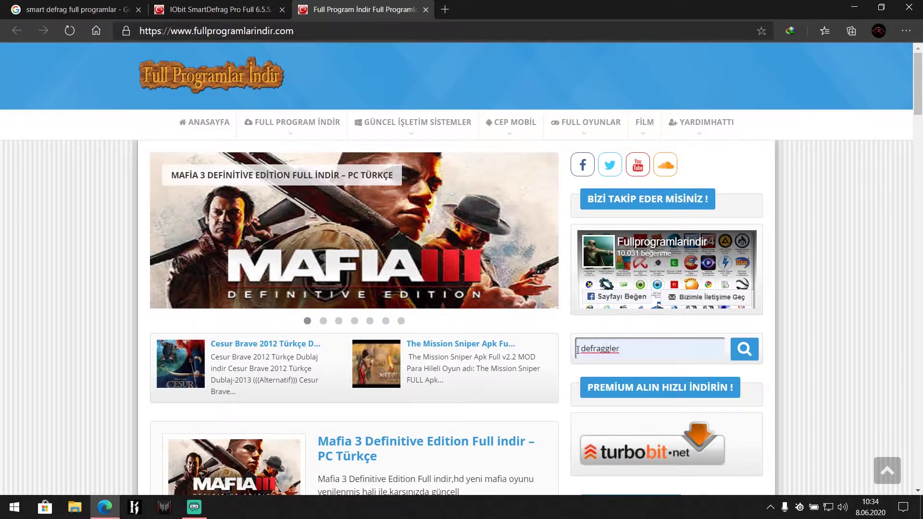
pyautogui.click(742, 360)
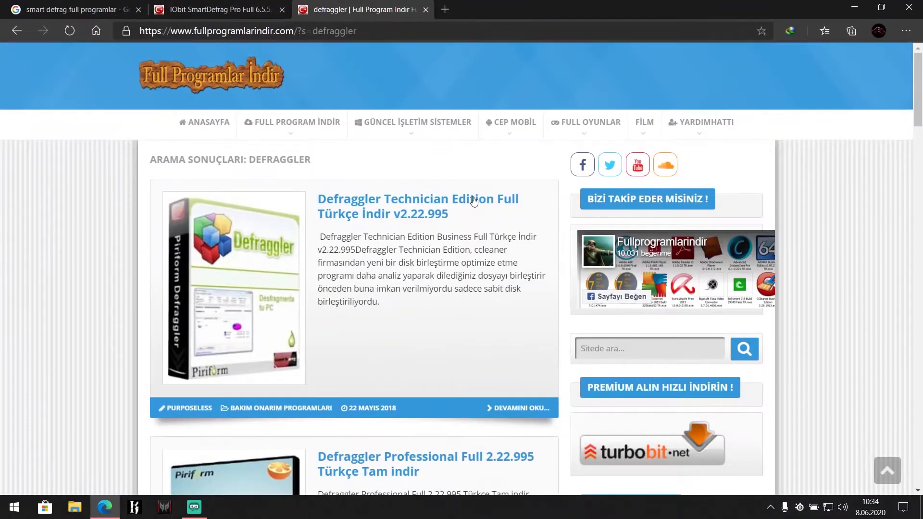
# Step: Search the site for 'def' and open the IObit SmartDefrag Pro post in its own tab
pyautogui.click(611, 350)
pyautogui.write('def')
pyautogui.press('Return')
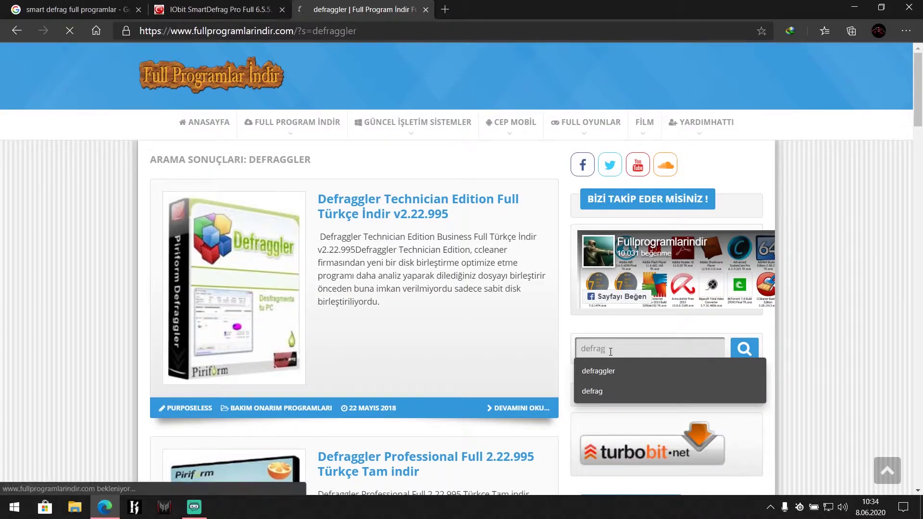
pyautogui.scroll(-1, 369, 147)
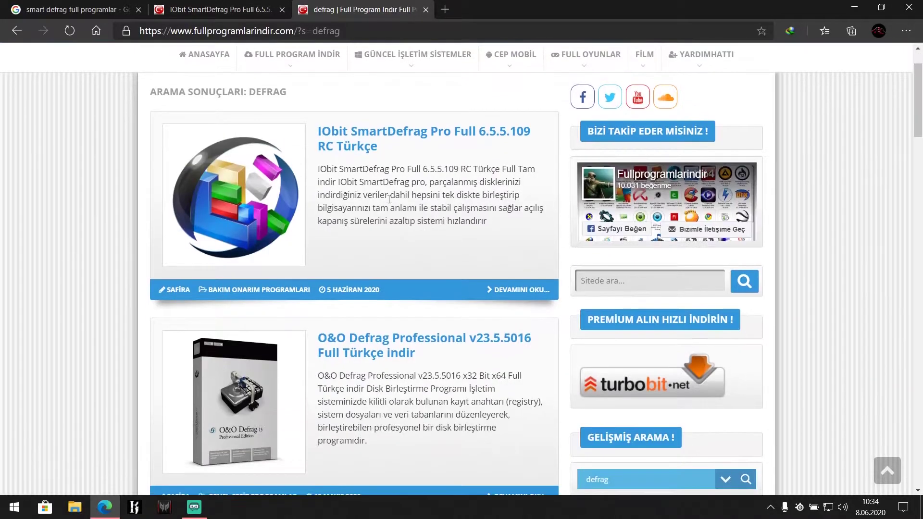
pyautogui.middleClick(369, 147)
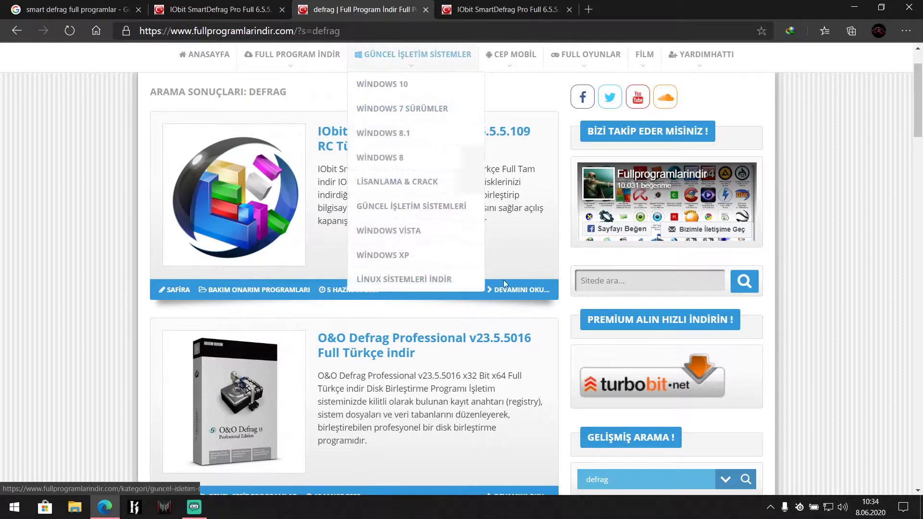
pyautogui.scroll(-5, 514, 212)
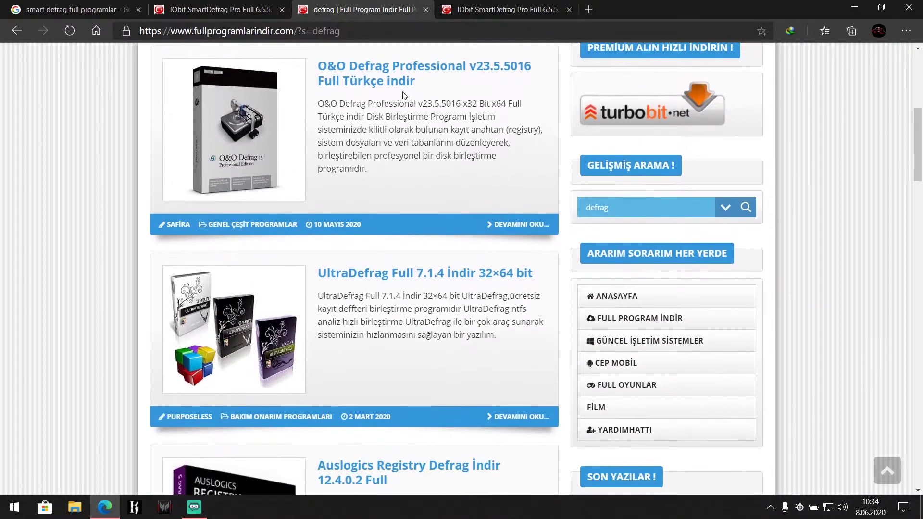
pyautogui.scroll(-10, 353, 82)
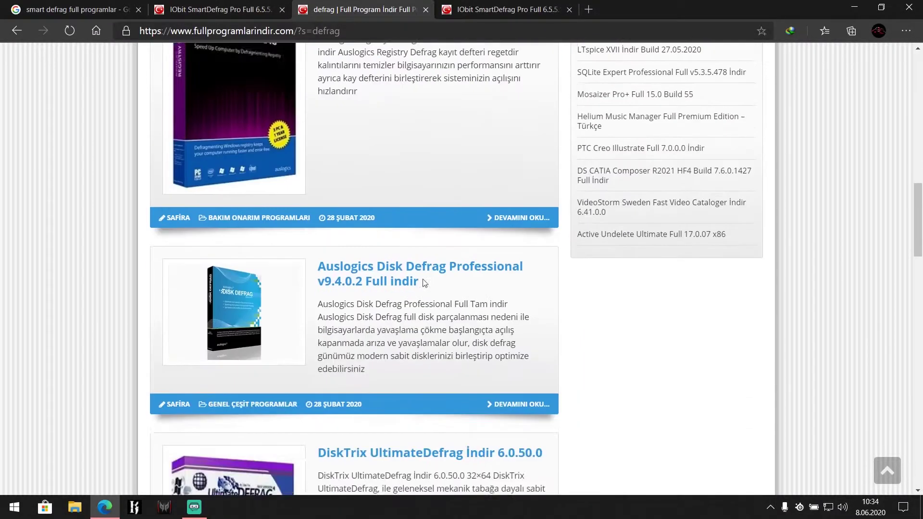
pyautogui.scroll(15, 437, 294)
pyautogui.hotkey('ctrl', 'Tab')
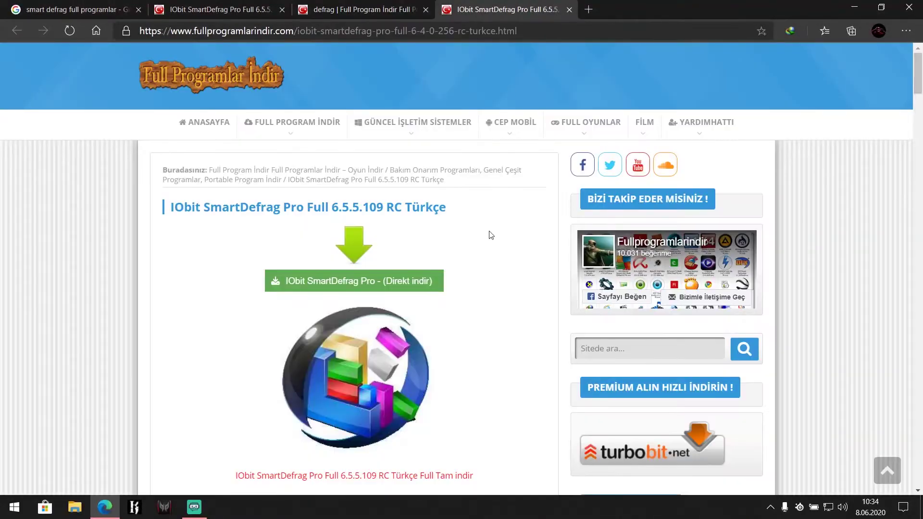
pyautogui.scroll(-7, 454, 261)
pyautogui.scroll(-6, 454, 260)
# Step: Download SmartDefrag6.Oneindir.com.rar (15.4 MB) from the cloud.mail.ru page, accepting the warning
pyautogui.click(387, 258)
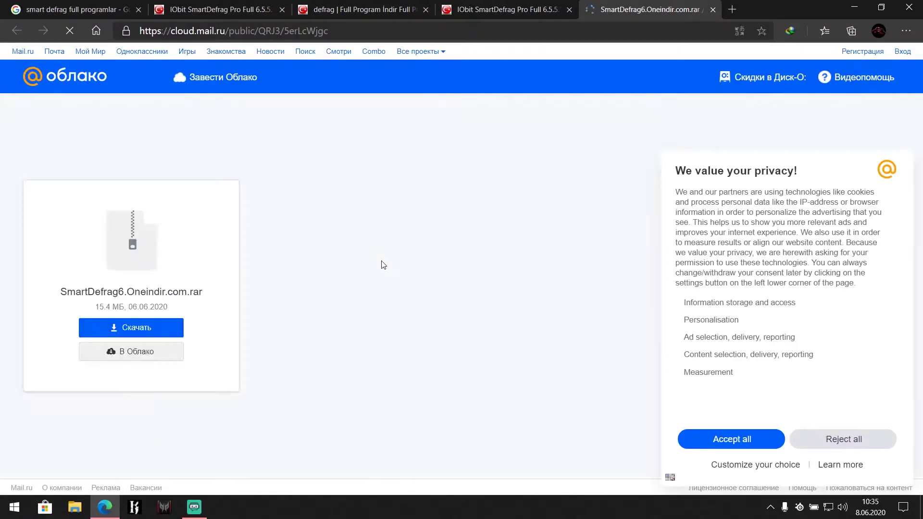
pyautogui.click(139, 328)
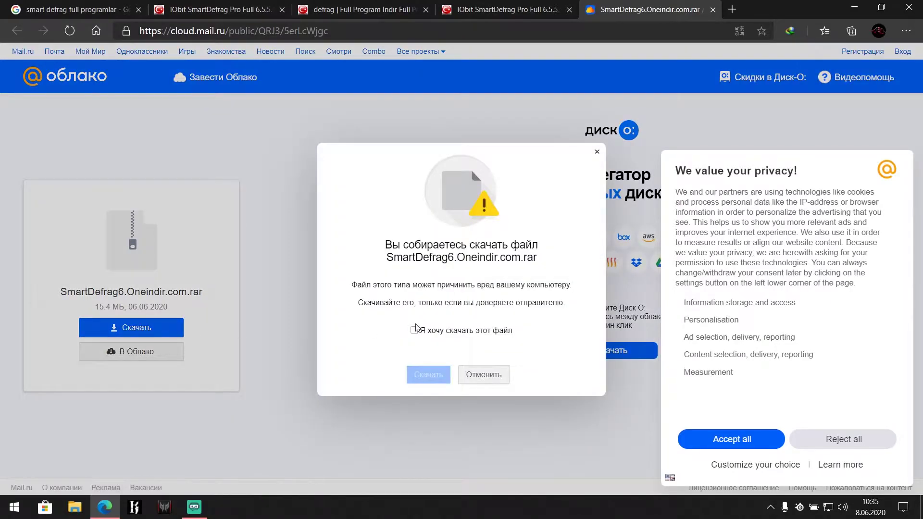
pyautogui.click(427, 374)
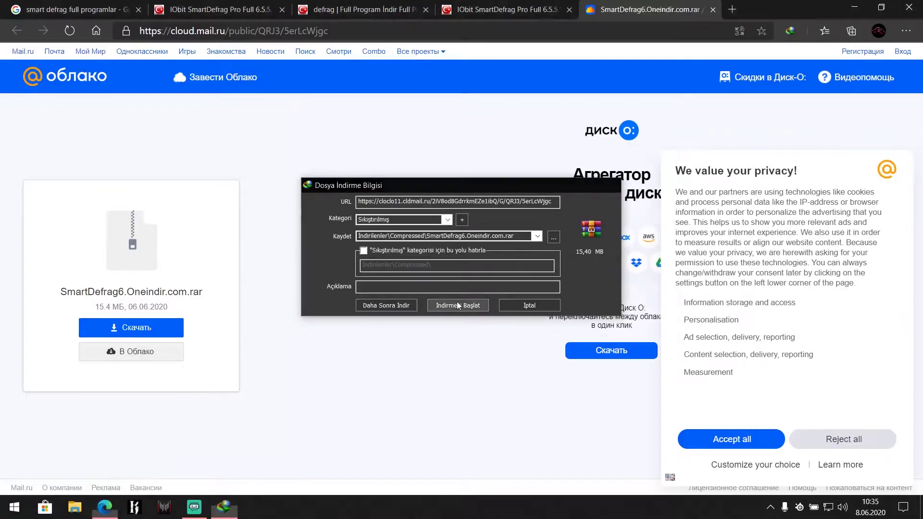
# Step: Finish downloading SmartDefrag6.Oneindir.com.rar, open it in WinRAR, and run smart-defrag-setup.exe
pyautogui.click(457, 305)
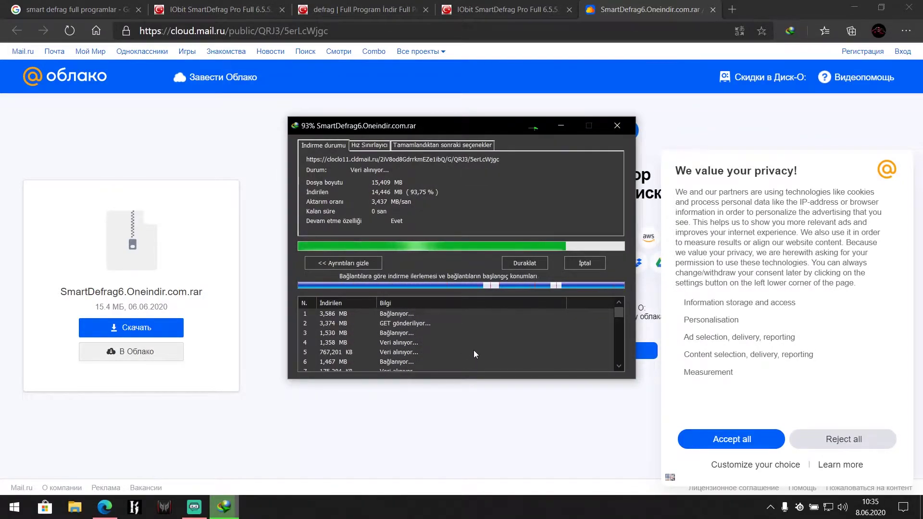
pyautogui.click(386, 293)
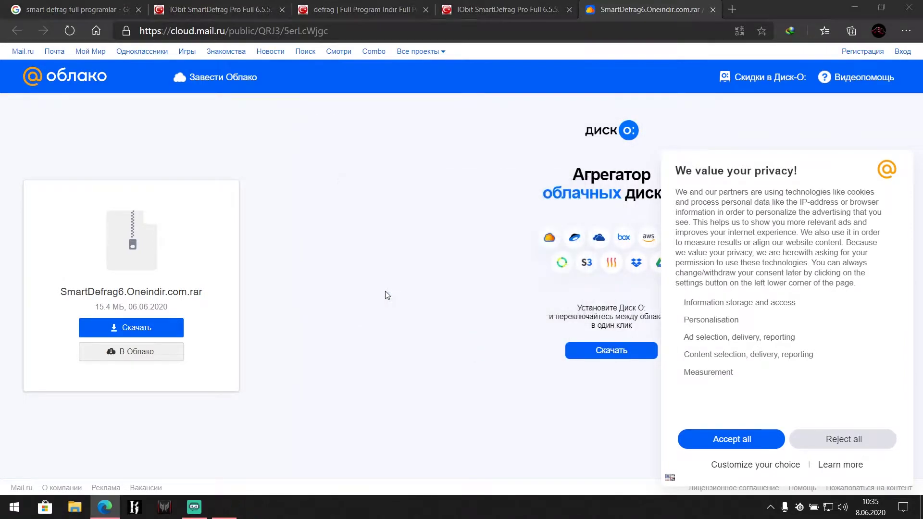
pyautogui.doubleClick(291, 274)
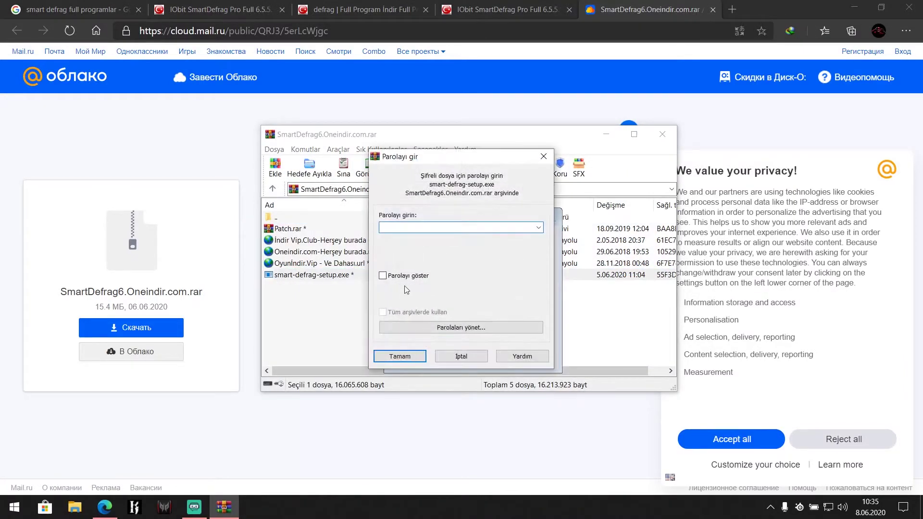
pyautogui.click(399, 356)
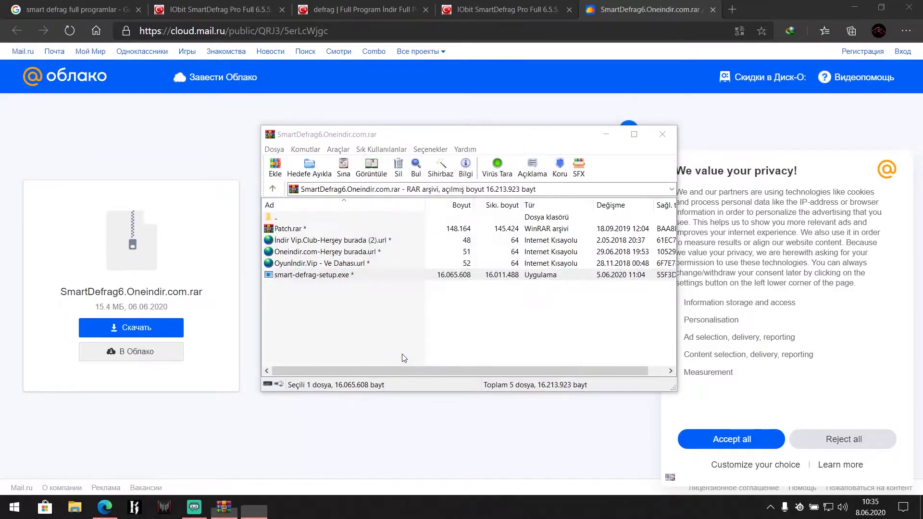
# Step: Install Smart Defrag with admin rights, skipping the Advanced SystemCare offer
pyautogui.click(505, 407)
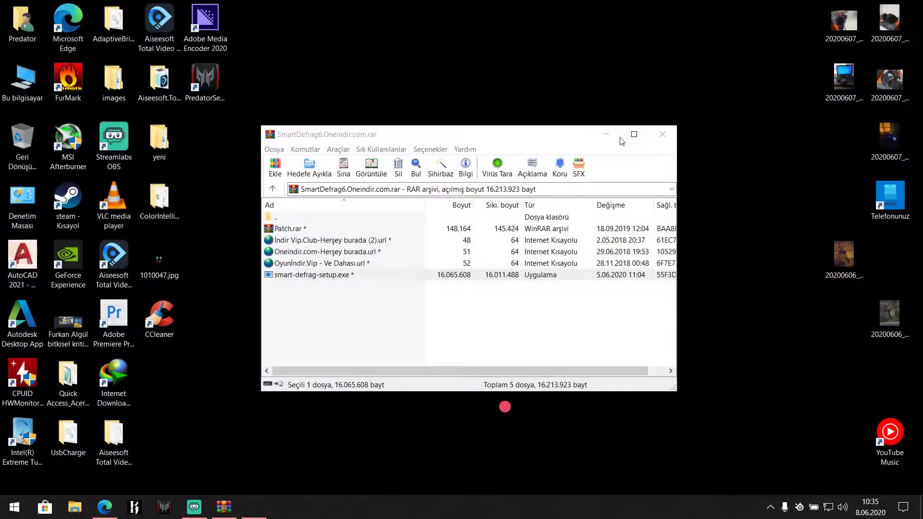
pyautogui.click(423, 356)
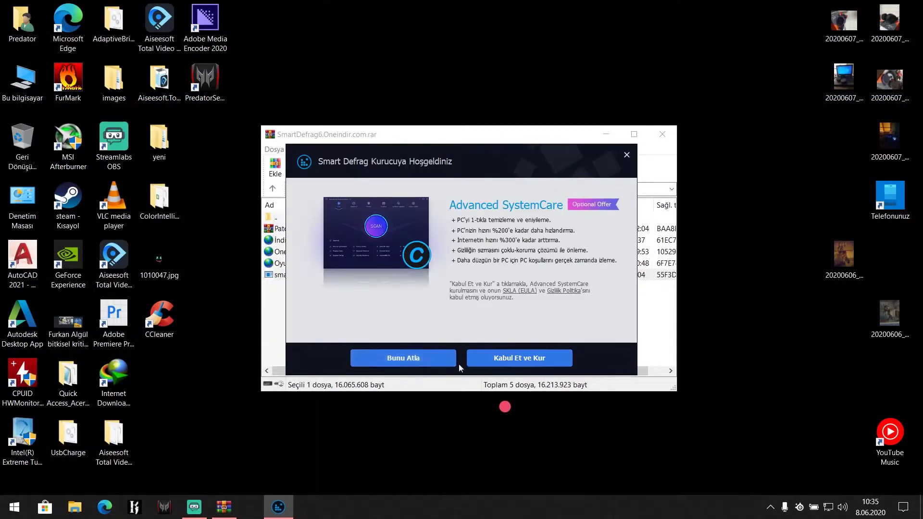
pyautogui.click(435, 362)
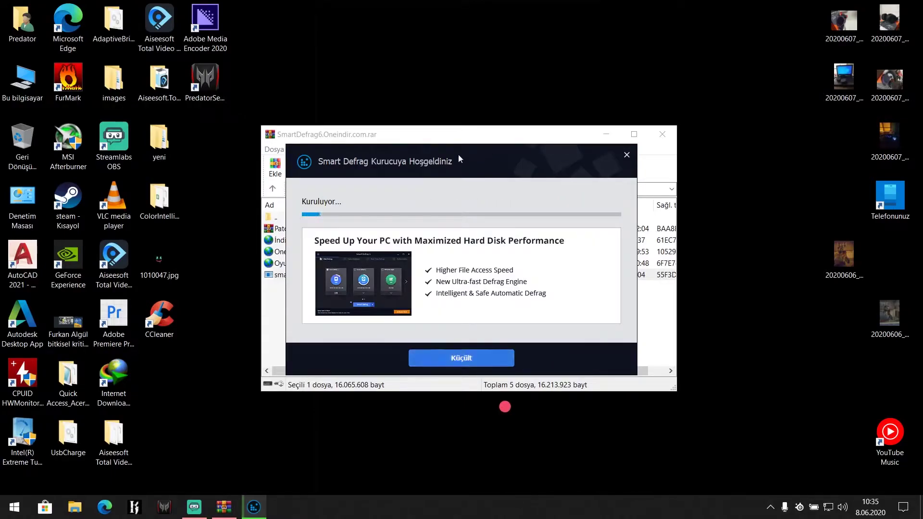
pyautogui.rightClick(544, 27)
pyautogui.click(563, 69)
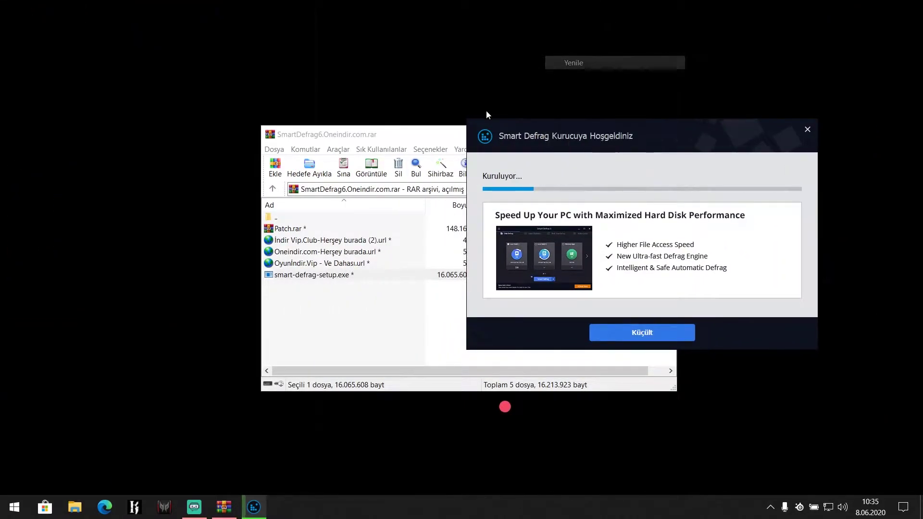
# Step: Unlock Patch.rar with its password, extract the patch exe to the desktop, and close WinRAR
pyautogui.click(289, 228)
pyautogui.doubleClick(288, 229)
pyautogui.write('ndir')
pyautogui.press('Return')
pyautogui.moveTo(320, 234); pyautogui.dragTo(387, 22)
pyautogui.click(662, 134)
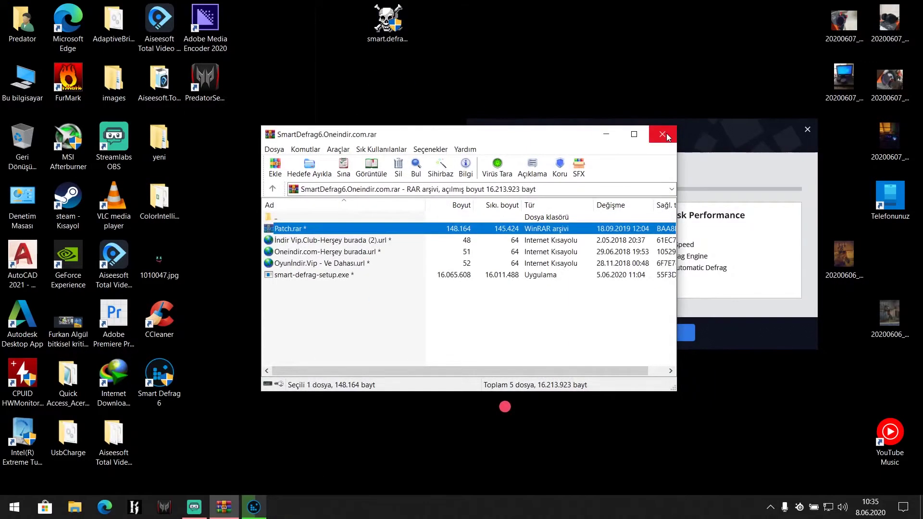
pyautogui.click(667, 134)
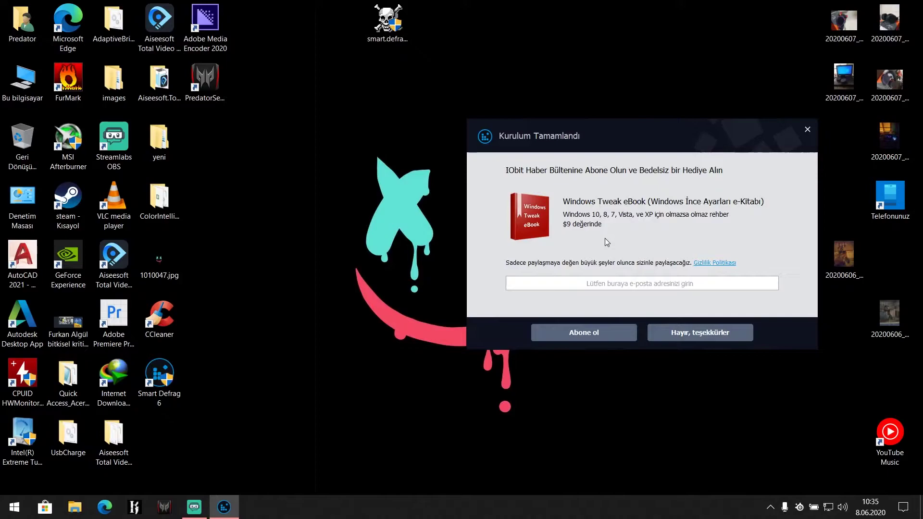
pyautogui.click(672, 327)
# Step: Close the installer's browser page and fully exit Smart Defrag from the system tray
pyautogui.rightClick(416, 193)
pyautogui.click(449, 233)
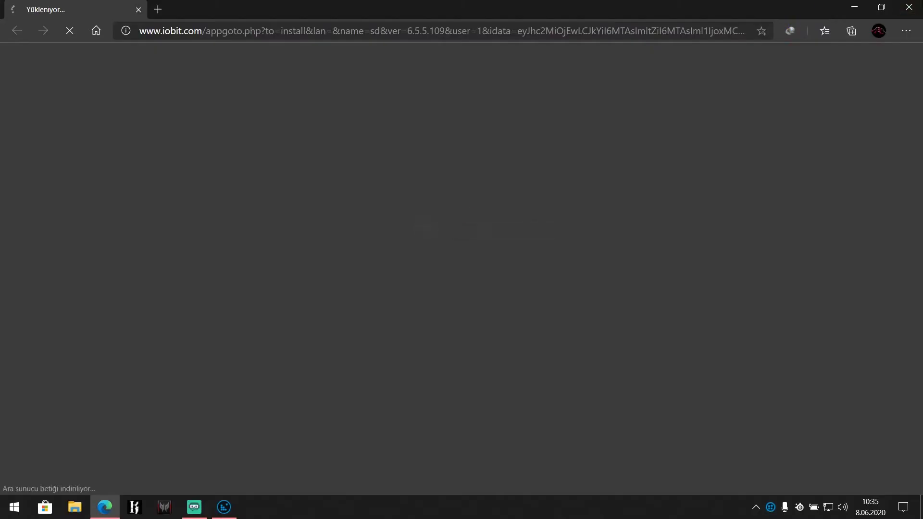
pyautogui.hotkey('ctrl', 'w')
pyautogui.rightClick(770, 507)
pyautogui.click(775, 496)
# Step: Copy the patch executable from the desktop into the Smart Defrag 6 install folder
pyautogui.rightClick(171, 377)
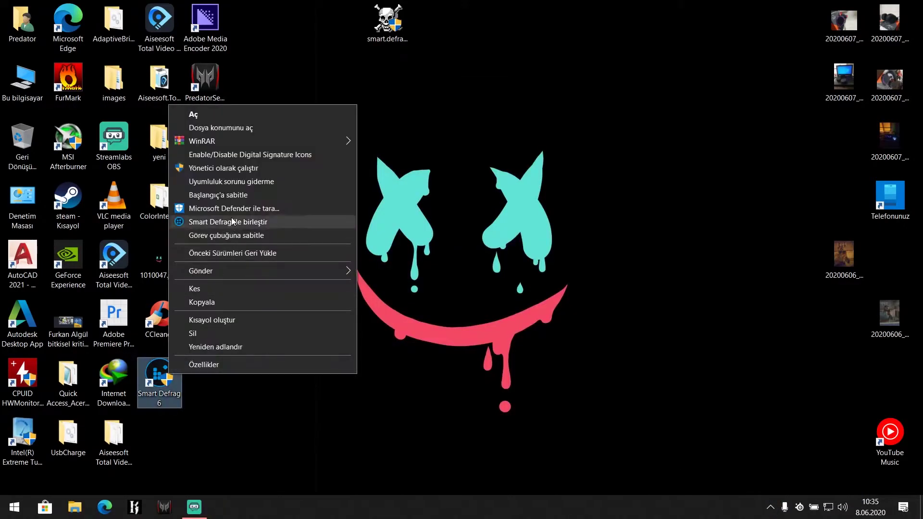
pyautogui.click(235, 129)
pyautogui.click(391, 20)
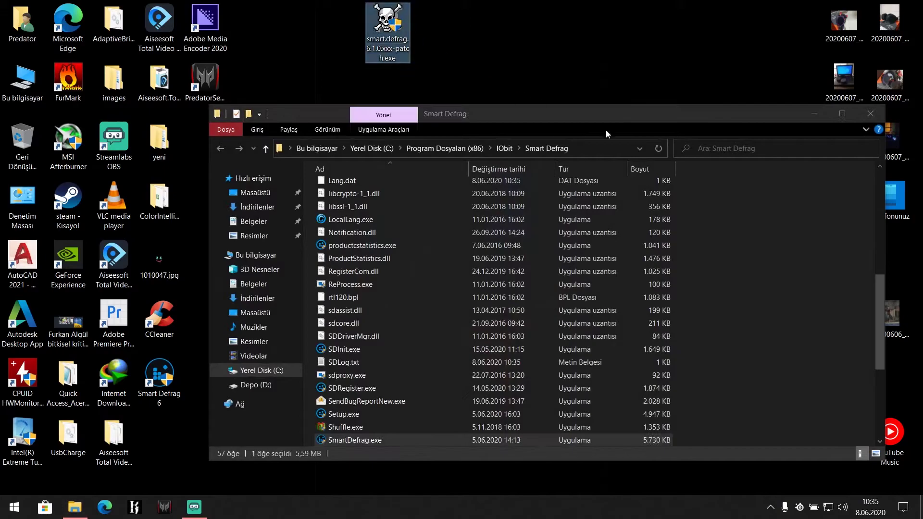
pyautogui.click(793, 295)
pyautogui.hotkey('ctrl', 'v')
pyautogui.click(403, 198)
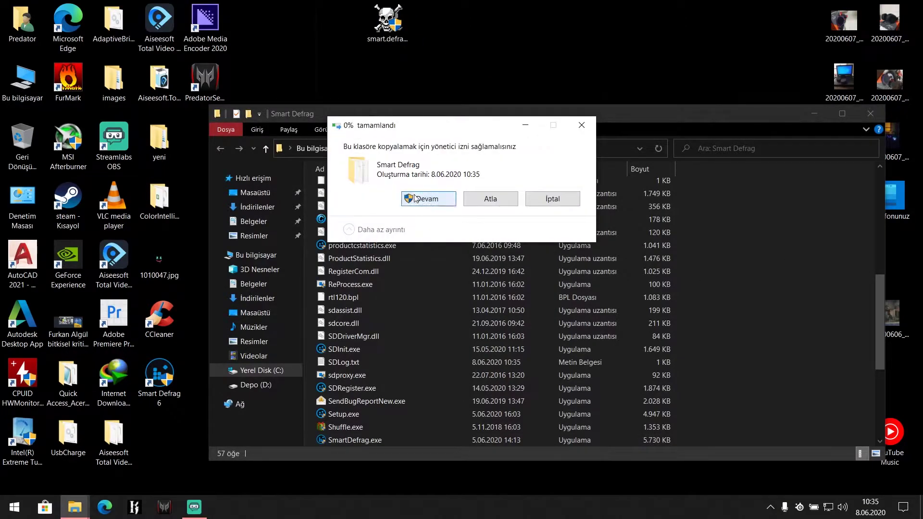
# Step: Run the copied patch as administrator, apply it, and close the patch and folder windows
pyautogui.rightClick(349, 439)
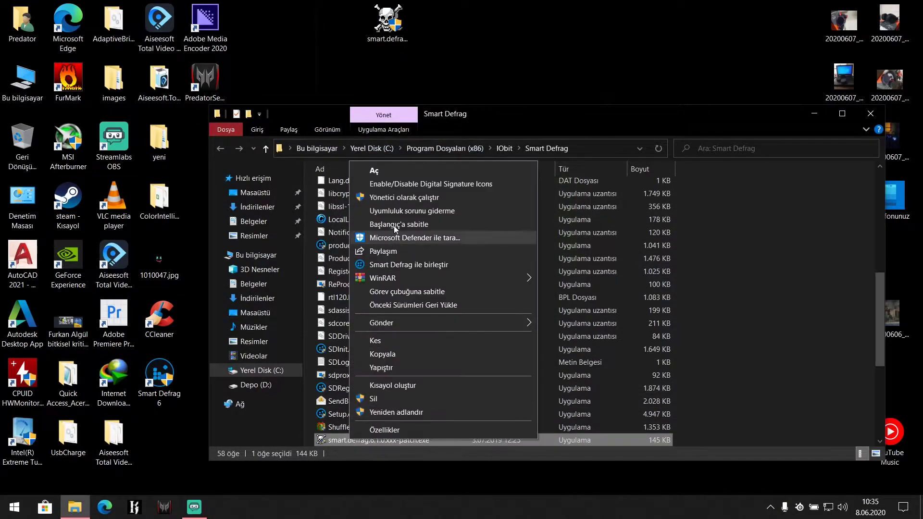
pyautogui.click(400, 171)
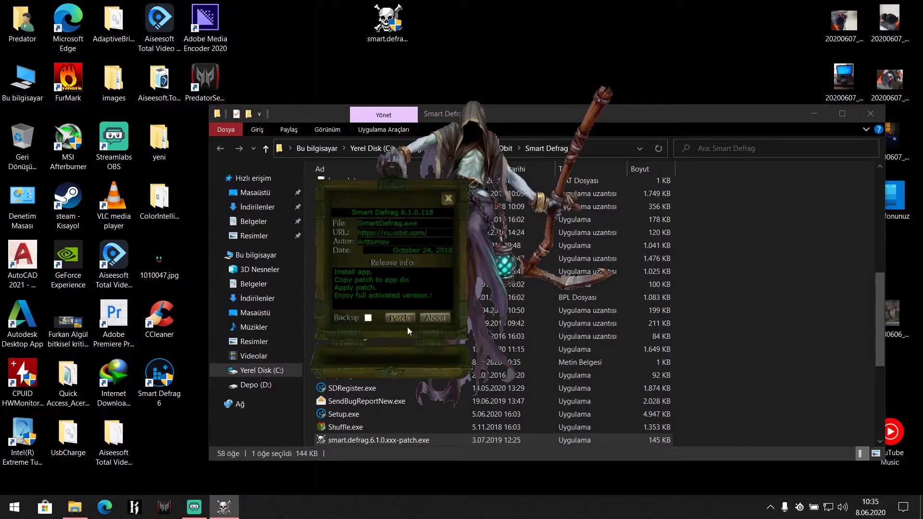
pyautogui.click(398, 318)
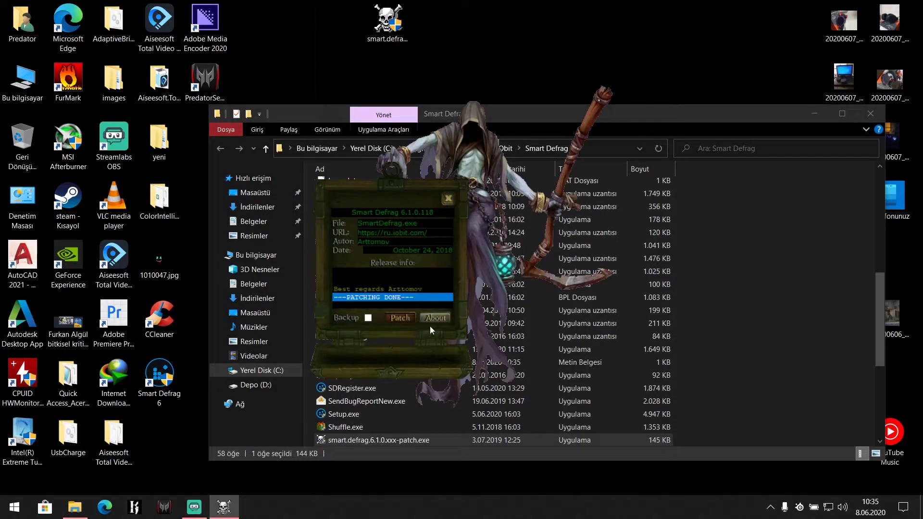
pyautogui.click(448, 199)
pyautogui.click(869, 114)
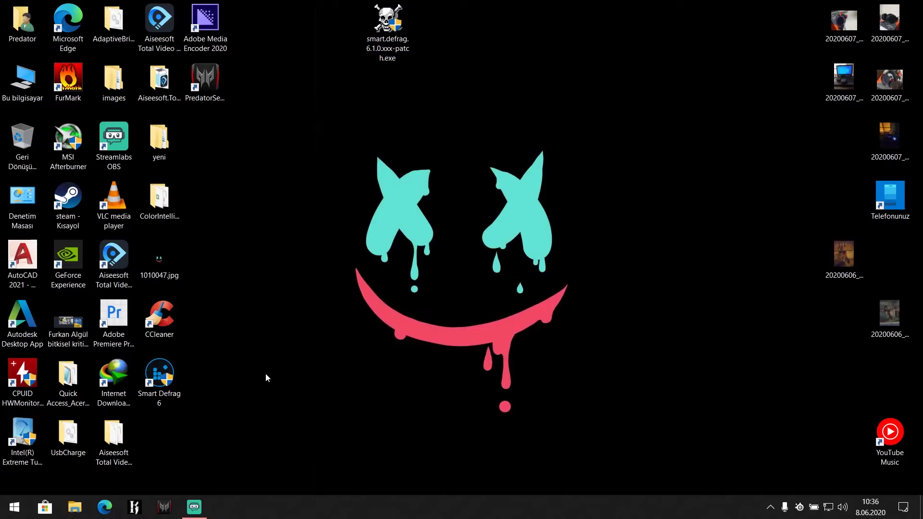
# Step: Launch Smart Defrag, mark C: as an SSD, and confirm disk 0 (C:) is an SSD in Task Manager
pyautogui.doubleClick(170, 383)
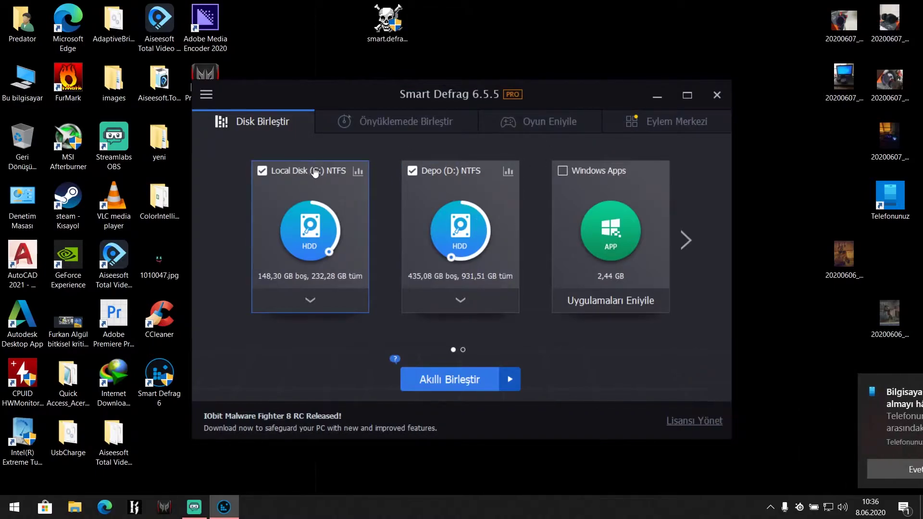
pyautogui.click(321, 228)
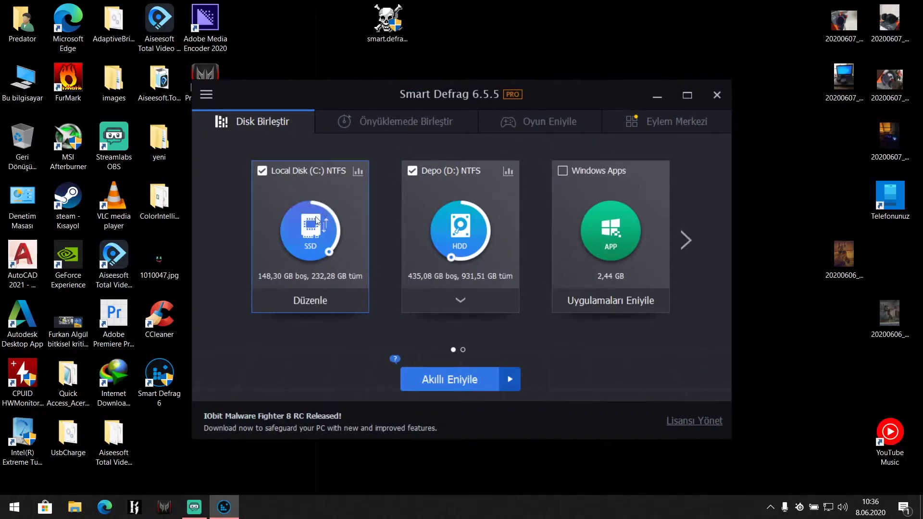
pyautogui.rightClick(423, 507)
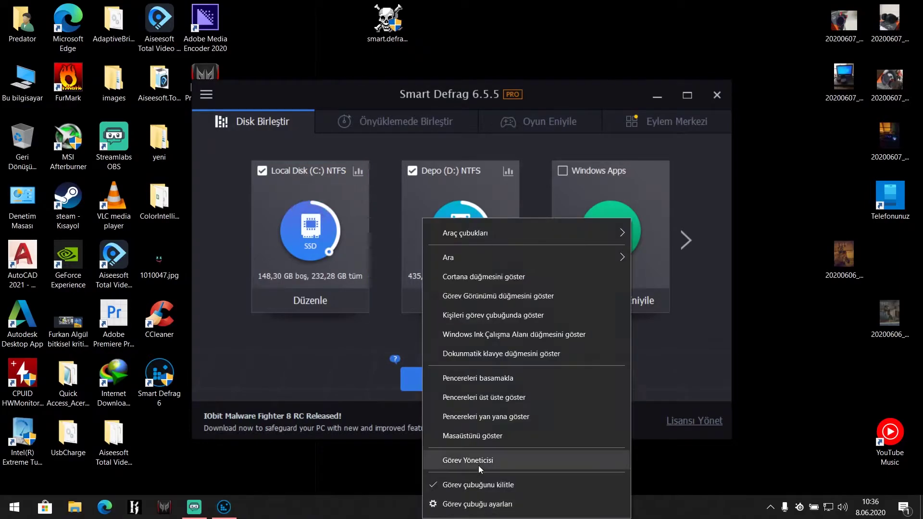
pyautogui.click(478, 466)
pyautogui.click(439, 99)
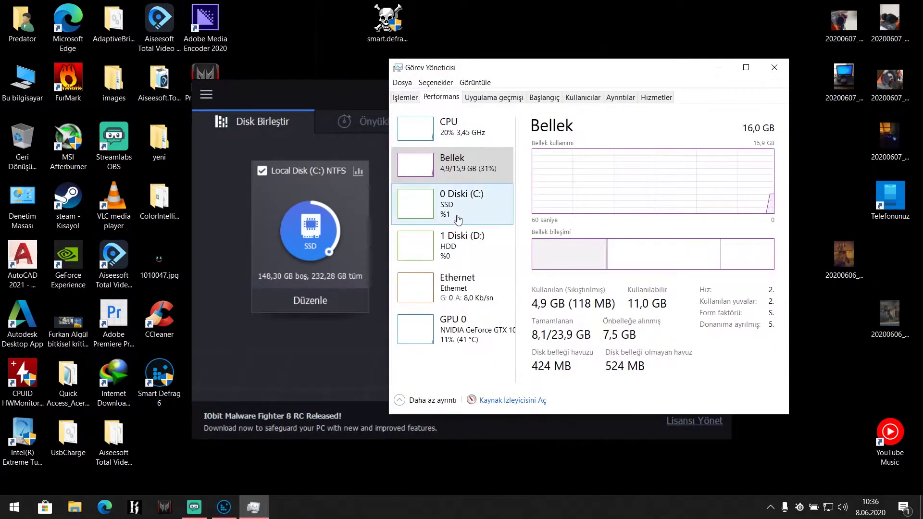
pyautogui.click(481, 204)
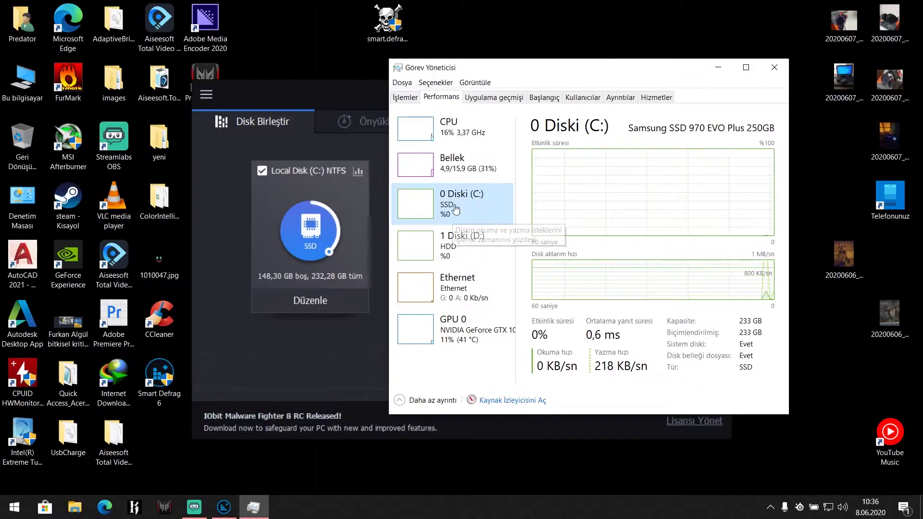
pyautogui.click(786, 76)
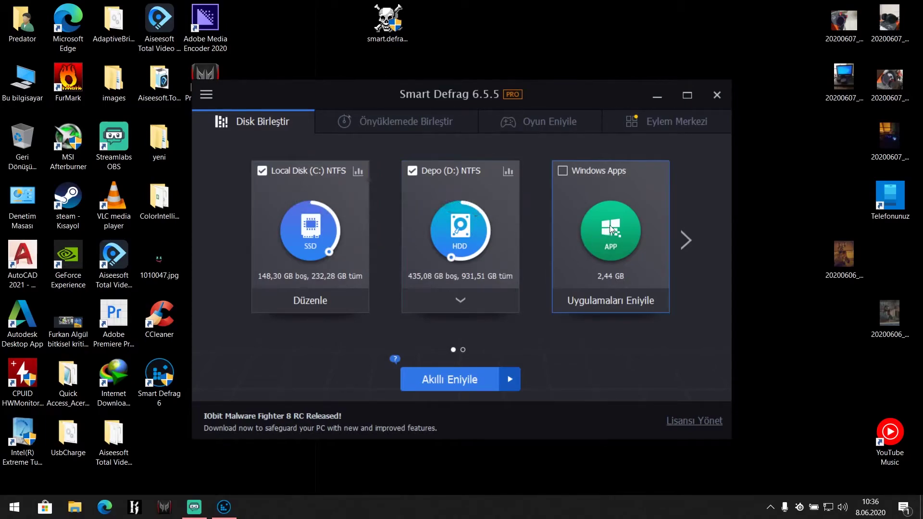
# Step: Open Smart Defrag's Oyun Eniyile game optimisation section and start adding a game
pyautogui.click(684, 241)
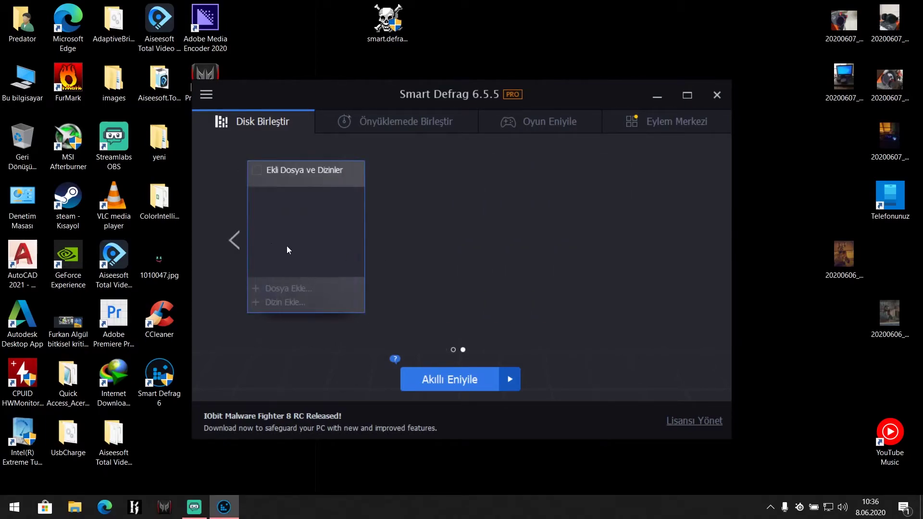
pyautogui.click(229, 240)
pyautogui.click(549, 120)
pyautogui.click(277, 122)
pyautogui.click(549, 121)
pyautogui.click(298, 204)
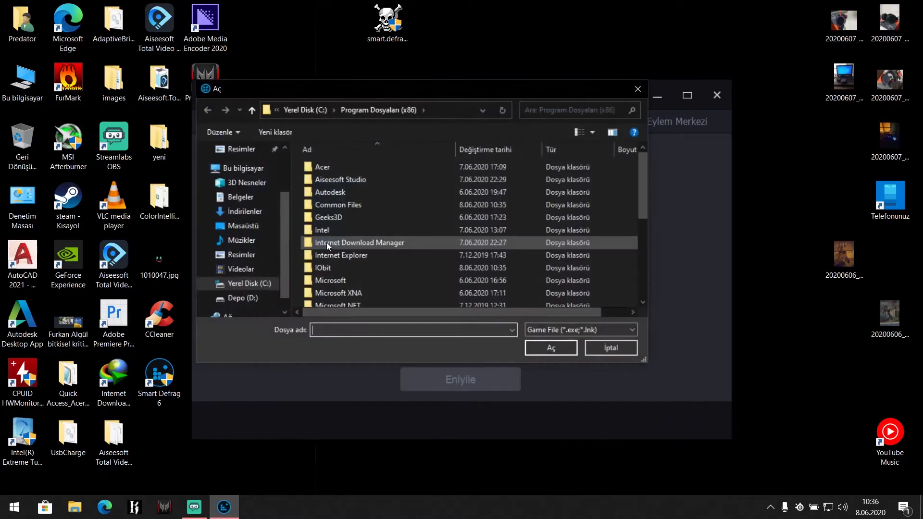
# Step: Pick Steam\steamapps\common\Counter-Strike Global Offensive\csgo.exe and acknowledge the SSD warning
pyautogui.click(243, 287)
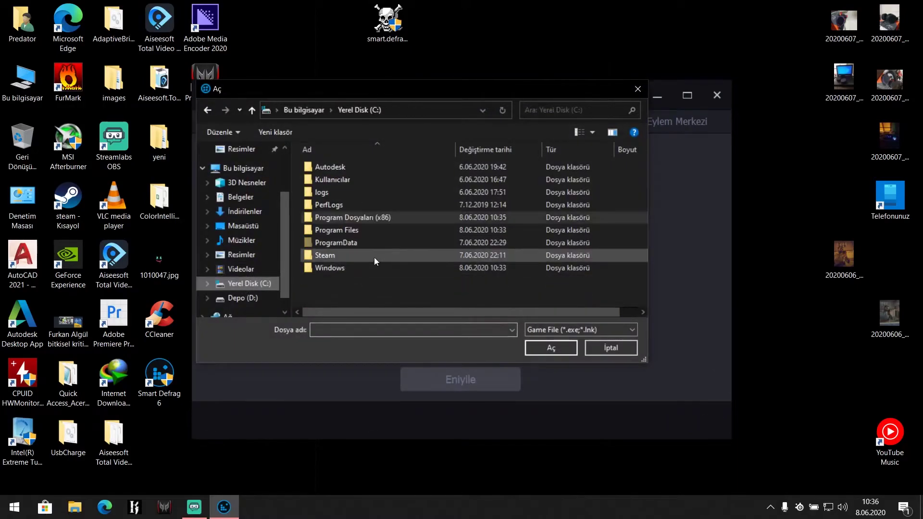
pyautogui.doubleClick(344, 257)
pyautogui.scroll(-4, 342, 250)
pyautogui.doubleClick(339, 229)
pyautogui.doubleClick(340, 166)
pyautogui.doubleClick(340, 166)
pyautogui.doubleClick(341, 226)
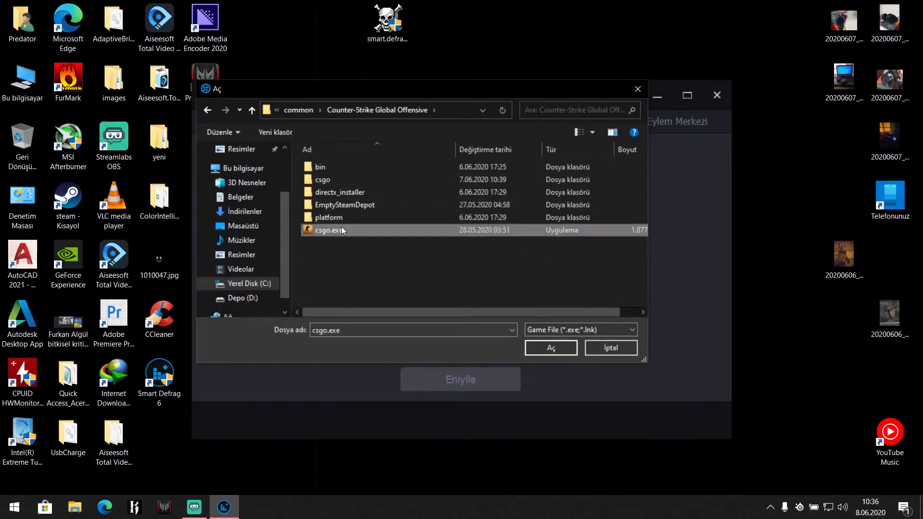
pyautogui.click(523, 293)
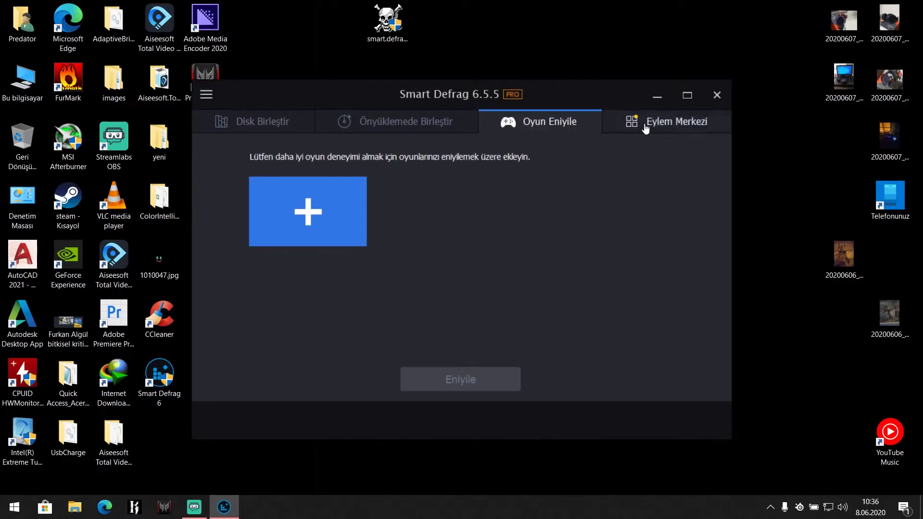
# Step: Switch on Önyüklemede Birleştir boot-time defragmentation
pyautogui.click(673, 121)
pyautogui.click(332, 122)
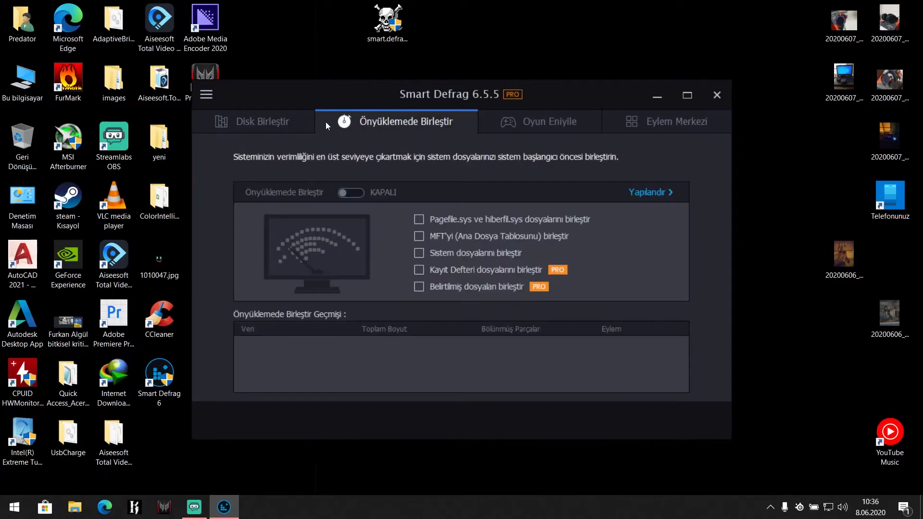
pyautogui.click(360, 194)
# Step: Start Akıllı Eniyile smart optimisation of the drives from the Disk Birleştir overview
pyautogui.click(259, 122)
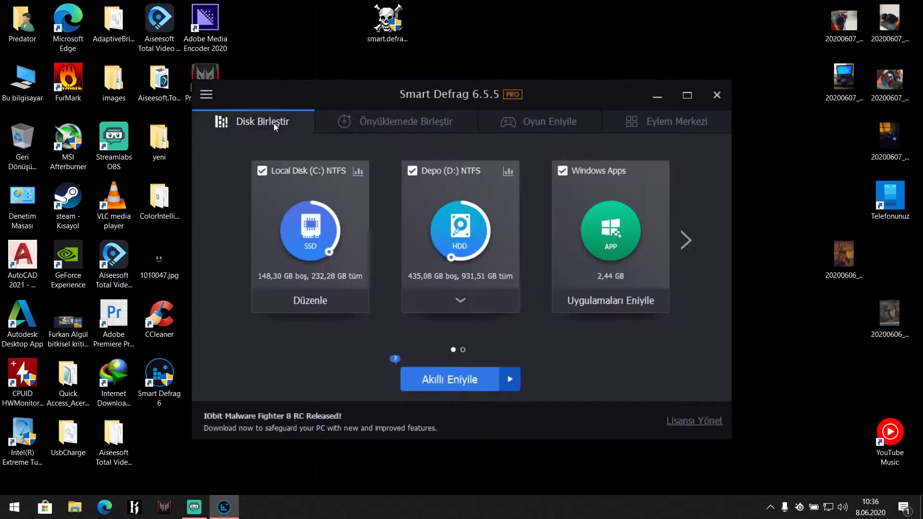
pyautogui.click(477, 382)
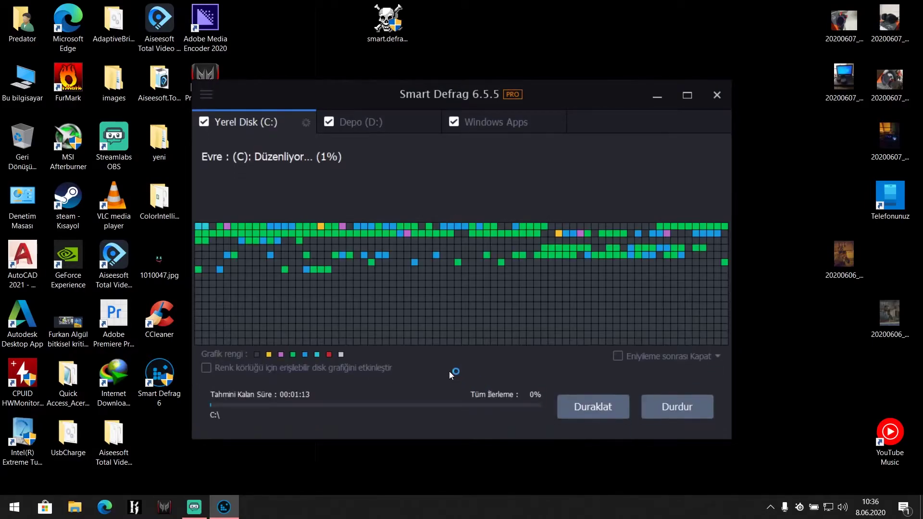
pyautogui.rightClick(810, 285)
pyautogui.click(809, 319)
pyautogui.rightClick(757, 231)
pyautogui.click(771, 264)
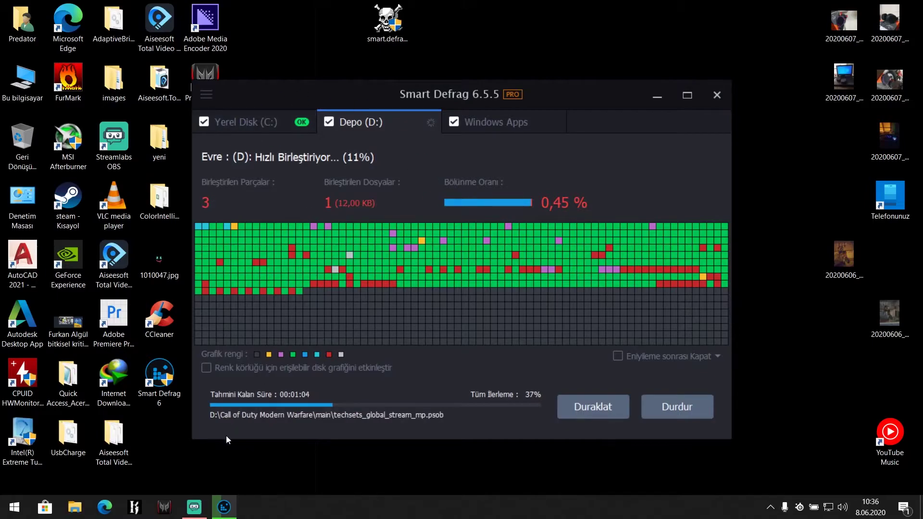
# Step: Check the defrag progress, minimise Smart Defrag, then restore its window
pyautogui.click(194, 507)
pyautogui.click(194, 507)
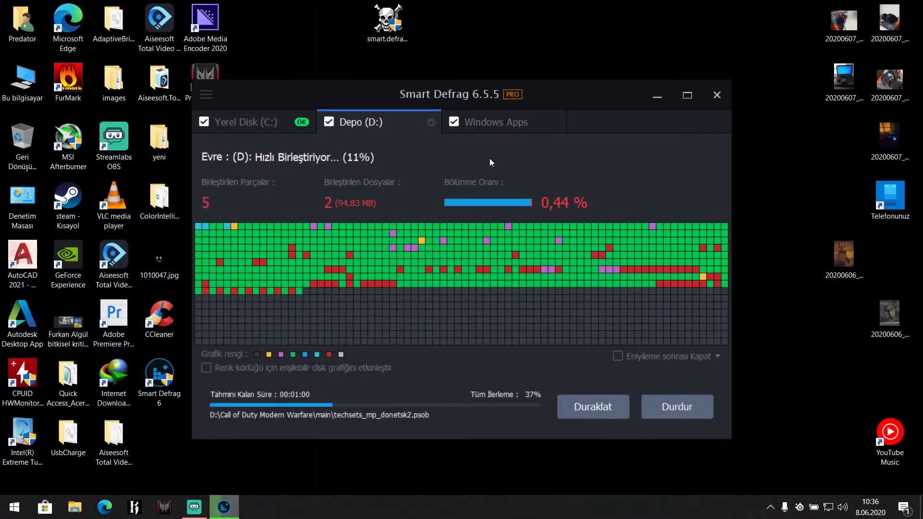
pyautogui.click(667, 104)
pyautogui.rightClick(590, 146)
pyautogui.rightClick(621, 177)
pyautogui.click(645, 215)
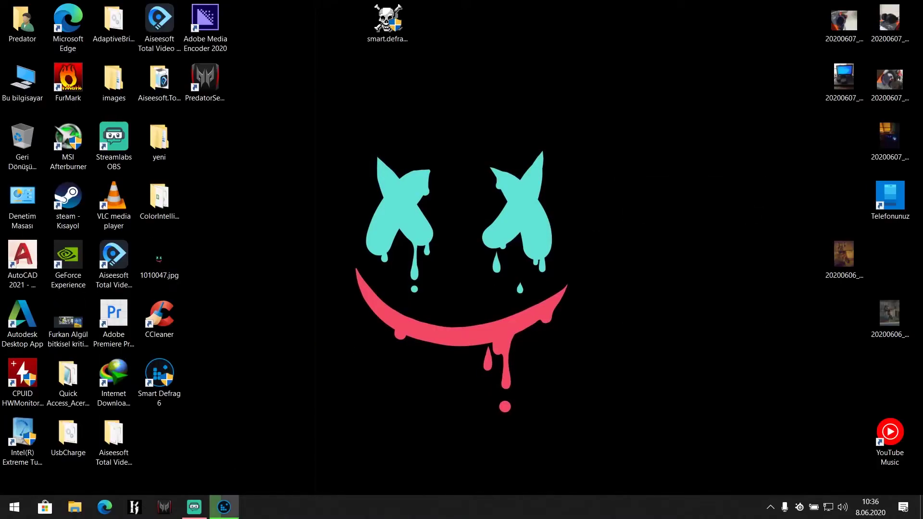
pyautogui.click(223, 507)
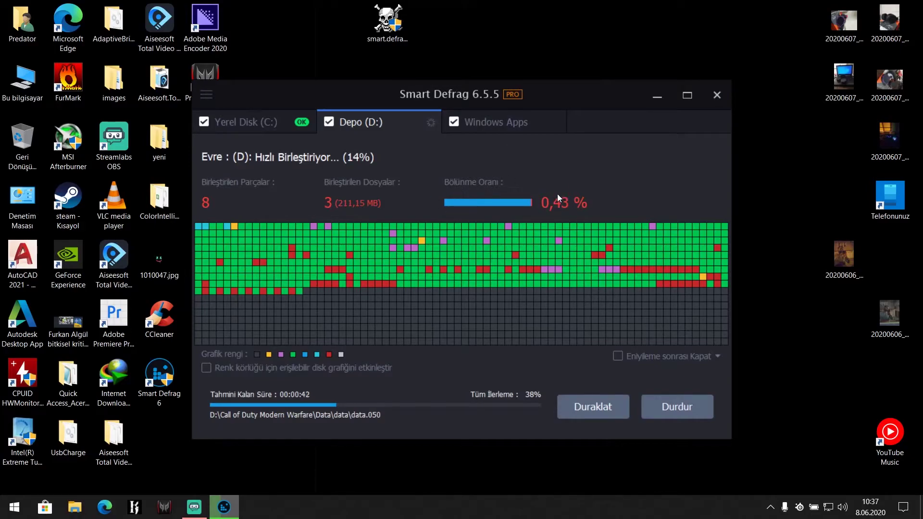
# Step: Minimise Smart Defrag while D: defragments and open Microsoft Edge on Google
pyautogui.click(665, 100)
pyautogui.rightClick(553, 163)
pyautogui.click(581, 206)
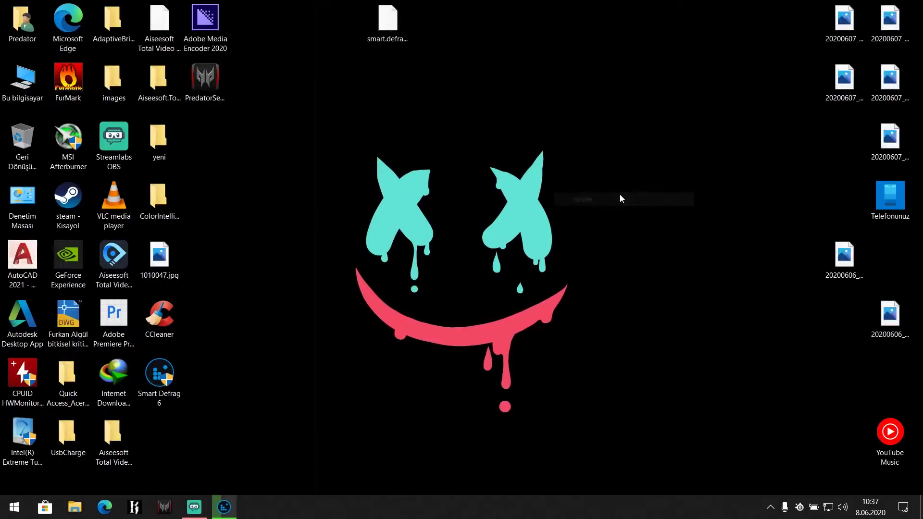
pyautogui.rightClick(619, 194)
pyautogui.click(632, 228)
pyautogui.click(105, 507)
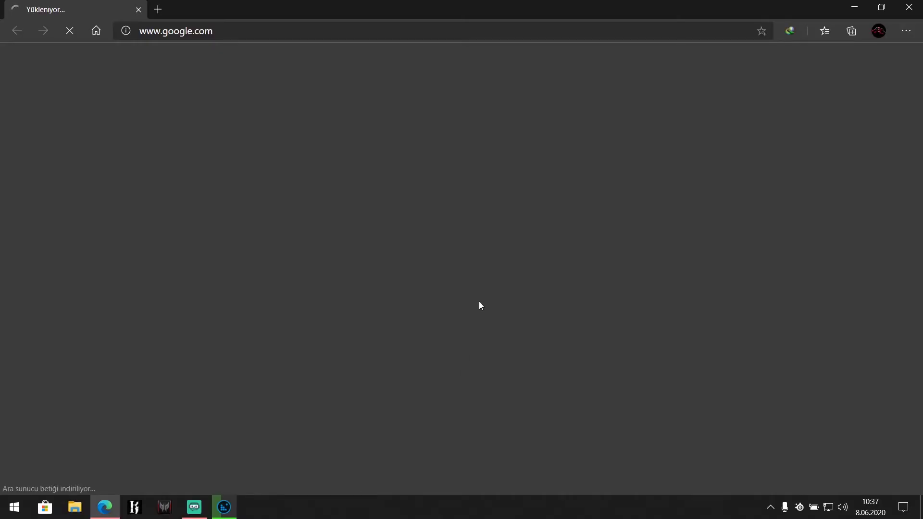
# Step: Search Google for adwcleaner using the suggestion list
pyautogui.write('ad')
pyautogui.press('BackSpace')
pyautogui.press('BackSpace')
pyautogui.write('adw')
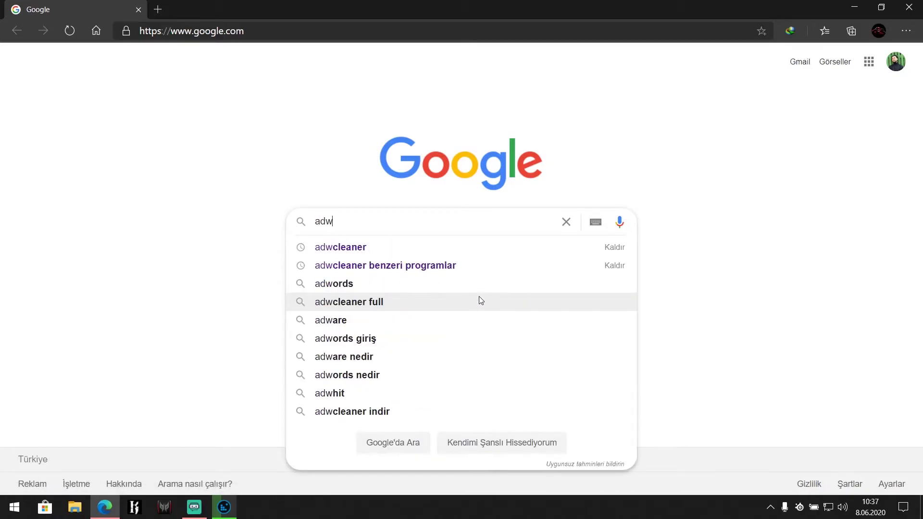
pyautogui.write('cl')
pyautogui.press('Down')
pyautogui.press('Up')
pyautogui.press('Up')
pyautogui.press('Up')
pyautogui.press('Up')
pyautogui.press('Return')
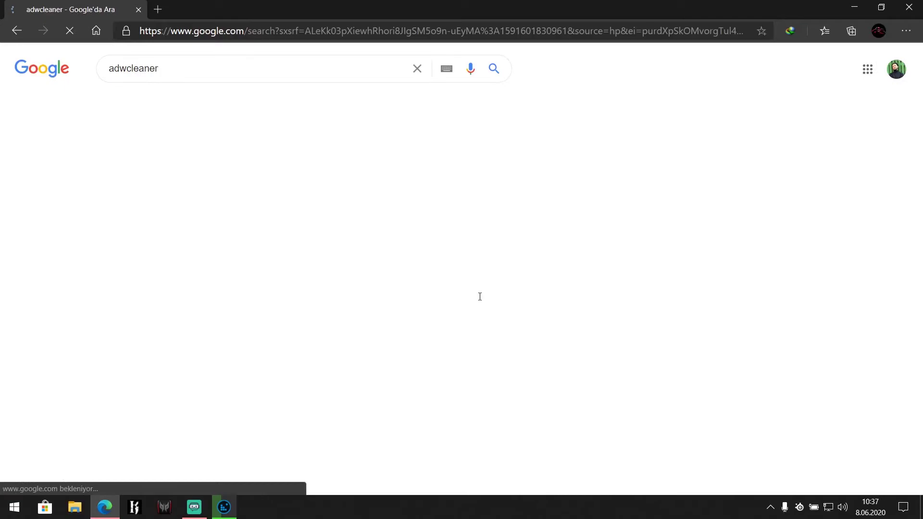
# Step: Download adwcleaner_8.0.5.exe from the Gezginler AdwCleaner 8.0.4 page
pyautogui.middleClick(220, 247)
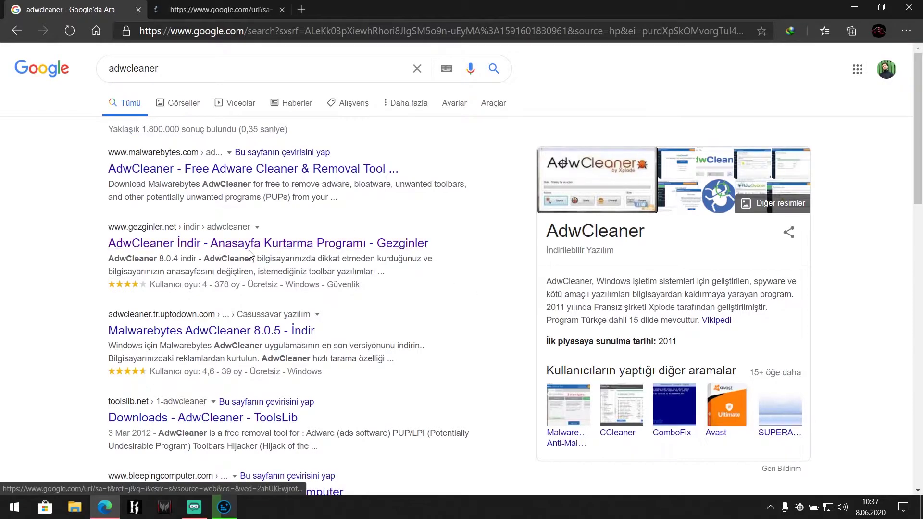
pyautogui.hotkey('ctrl', 'Tab')
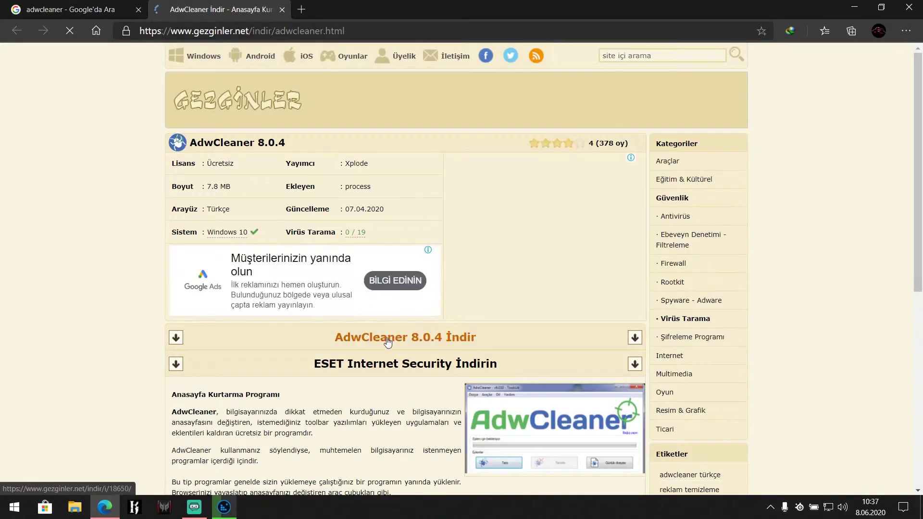
pyautogui.click(385, 338)
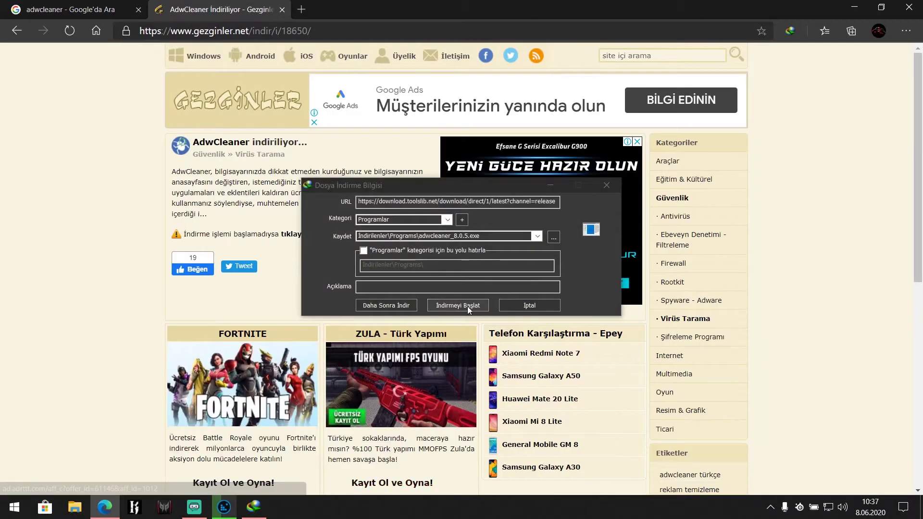
pyautogui.click(467, 306)
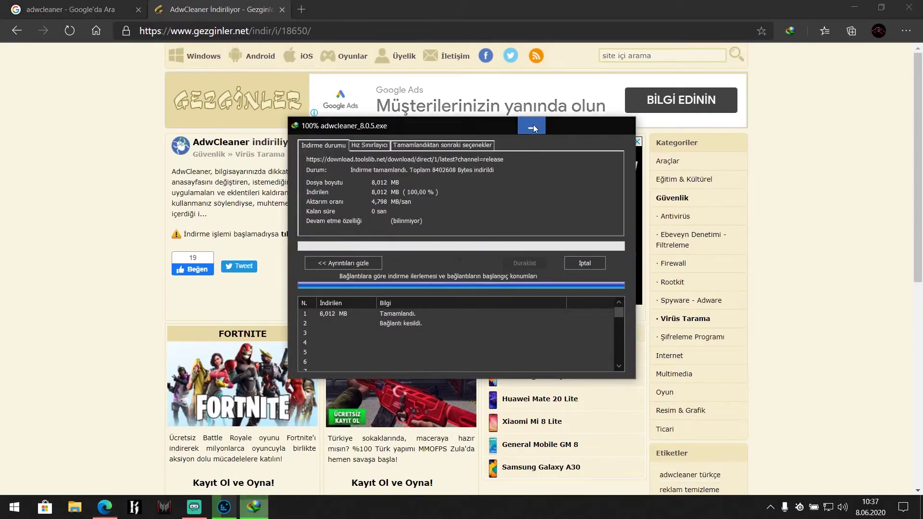
pyautogui.click(281, 10)
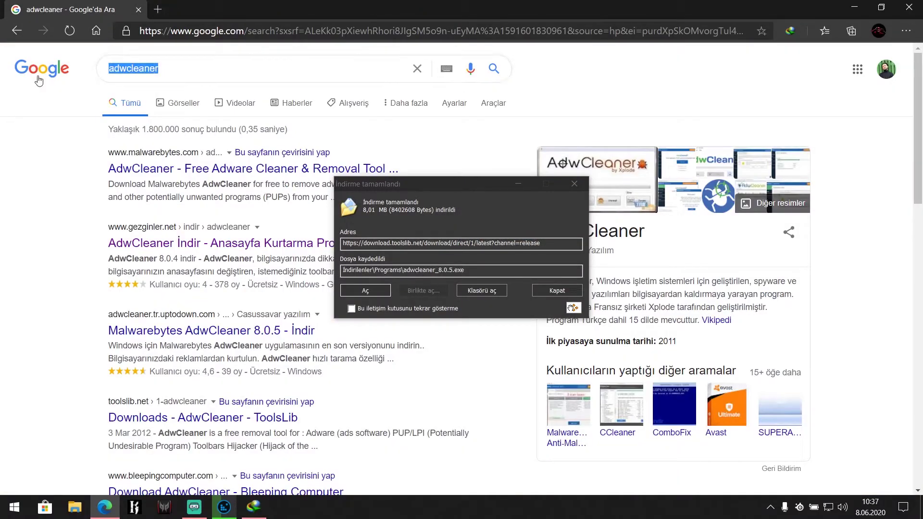
# Step: Search Google for jrt and open the Gezginler Junkware Removal Tool page
pyautogui.press('Escape')
pyautogui.write('jrt')
pyautogui.press('Return')
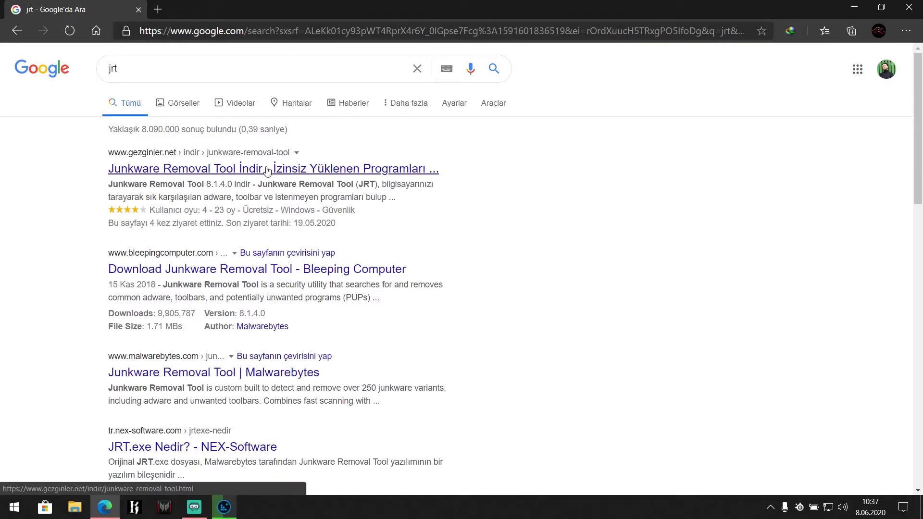
pyautogui.click(188, 174)
# Step: Download JRT.exe (Junkware Removal Tool 8.1.4.0) and dismiss the download-complete notice
pyautogui.scroll(-2, 393, 261)
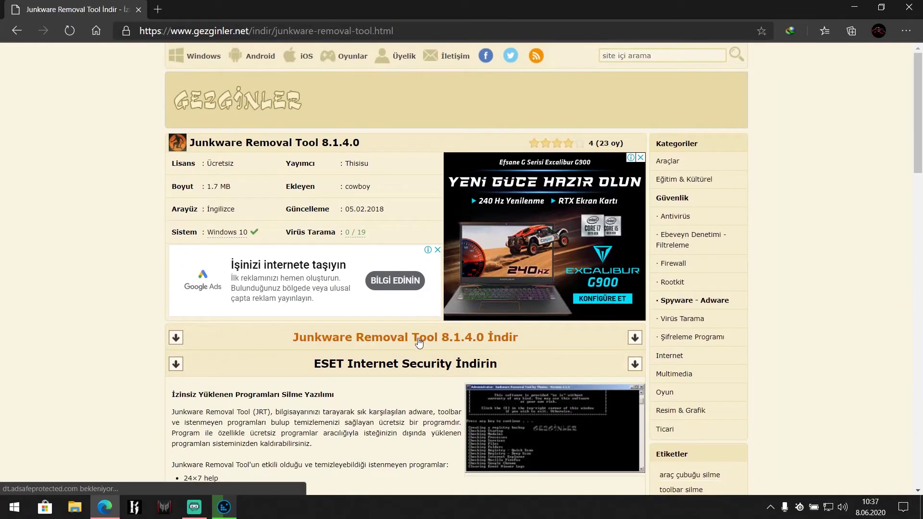
pyautogui.click(417, 336)
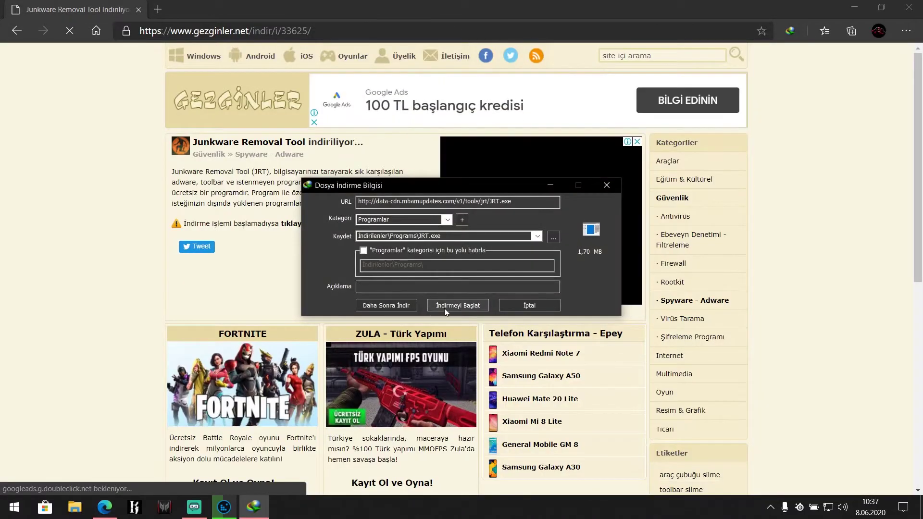
pyautogui.click(444, 308)
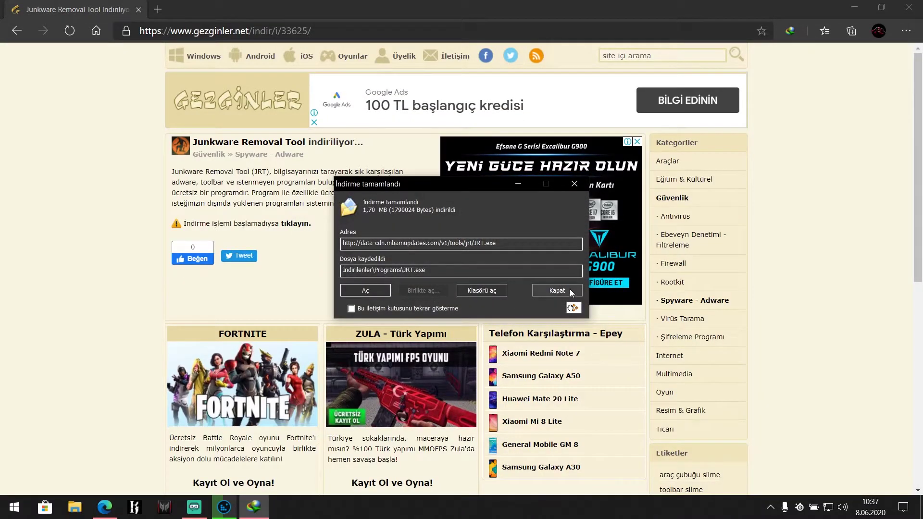
pyautogui.click(558, 290)
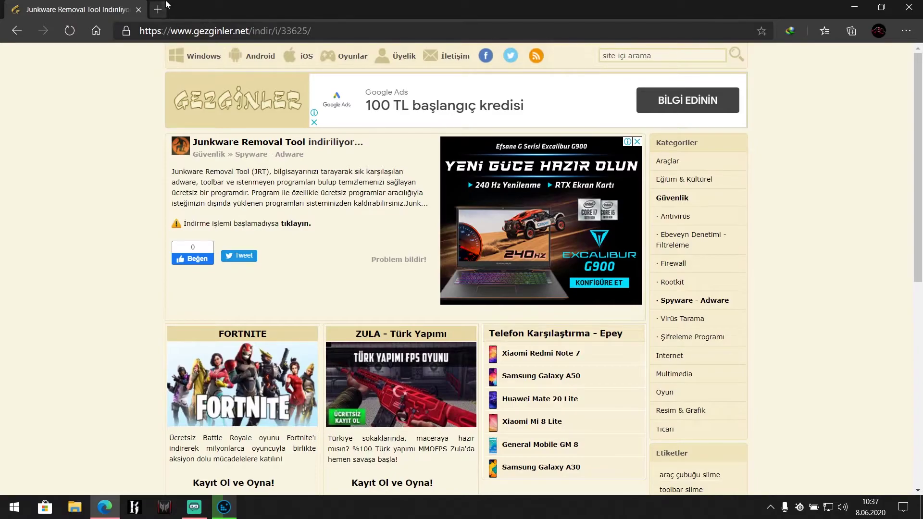
pyautogui.click(166, 9)
# Step: Search Google for combofix and browse the Gezginler ComboFix 19.11.4.1 page
pyautogui.write('combof')
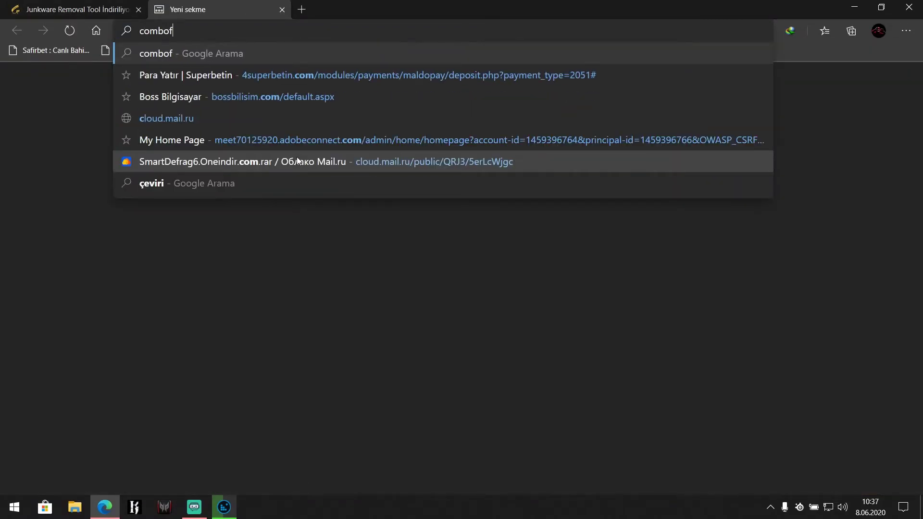
pyautogui.write('ix')
pyautogui.press('Return')
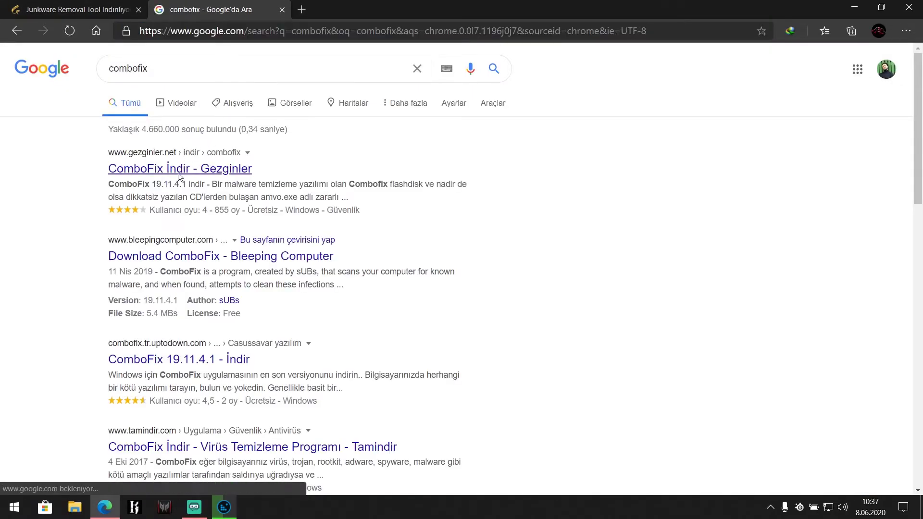
pyautogui.click(179, 170)
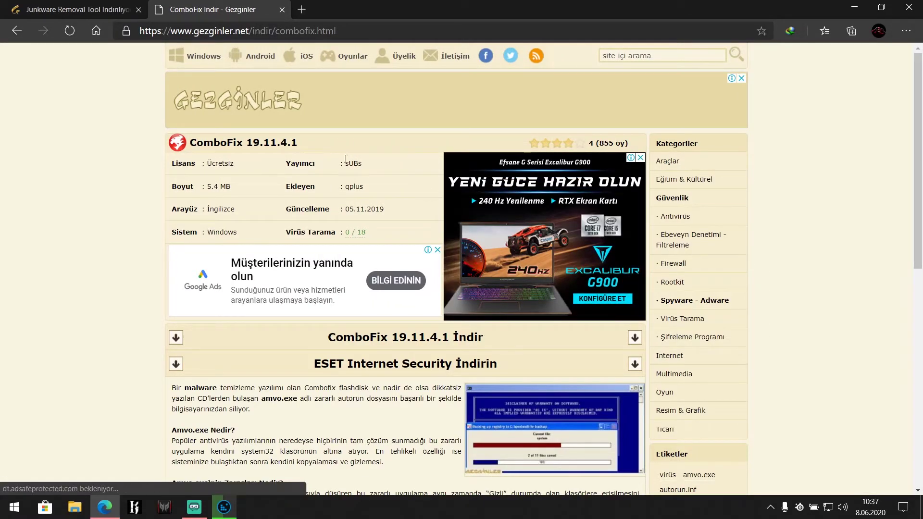
pyautogui.scroll(-4, 368, 219)
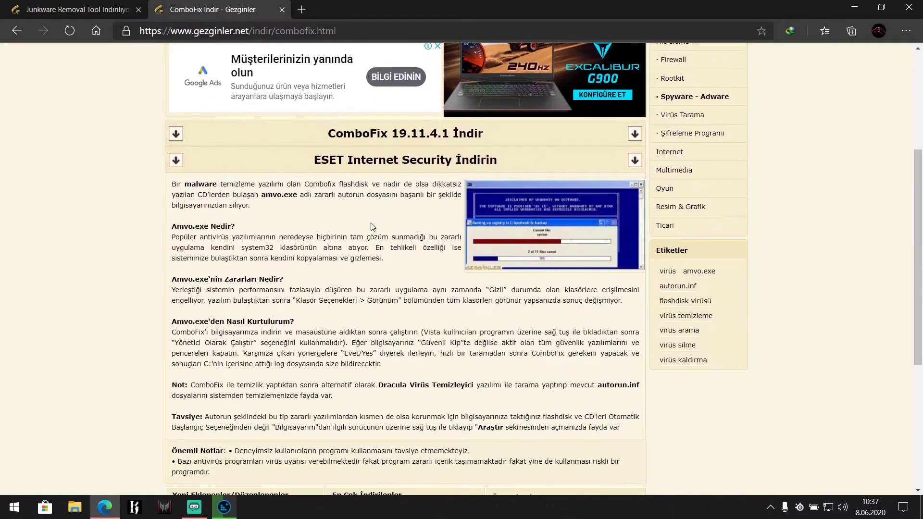
pyautogui.scroll(-3, 369, 221)
pyautogui.scroll(7, 341, 183)
pyautogui.doubleClick(313, 146)
pyautogui.click(306, 144)
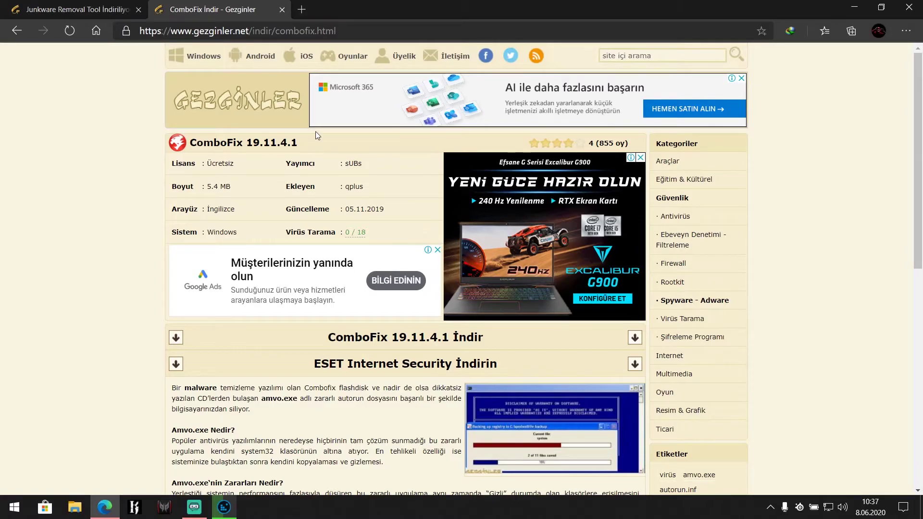
pyautogui.scroll(-5, 335, 213)
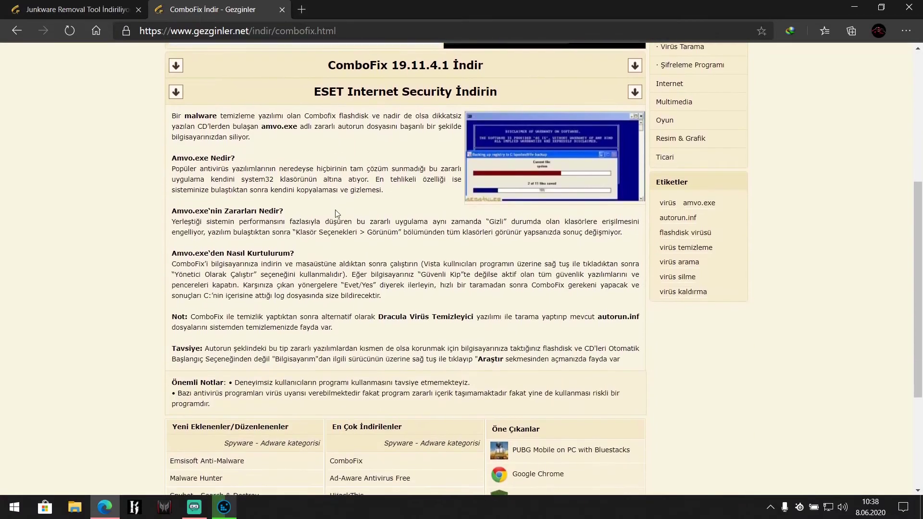
pyautogui.scroll(-2, 334, 213)
# Step: Show the desktop with Win+D and refresh it
pyautogui.press('super+d')
pyautogui.rightClick(592, 177)
pyautogui.click(625, 212)
# Step: Move JRT.exe and adwcleaner_8.0.5.exe from İndirilenler\Programs onto the desktop
pyautogui.doubleClick(3, 10)
pyautogui.doubleClick(668, 188)
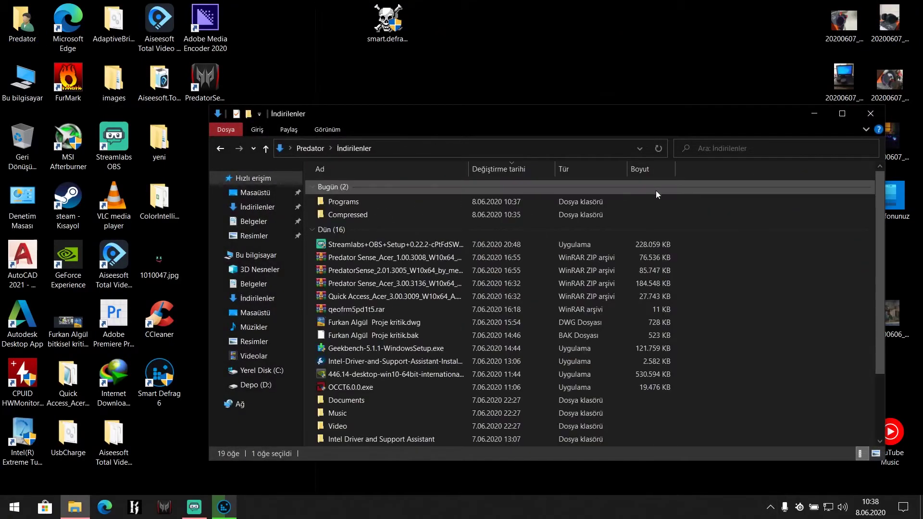
pyautogui.doubleClick(385, 203)
pyautogui.moveTo(368, 218); pyautogui.dragTo(365, 180)
pyautogui.moveTo(420, 204); pyautogui.dragTo(605, 61)
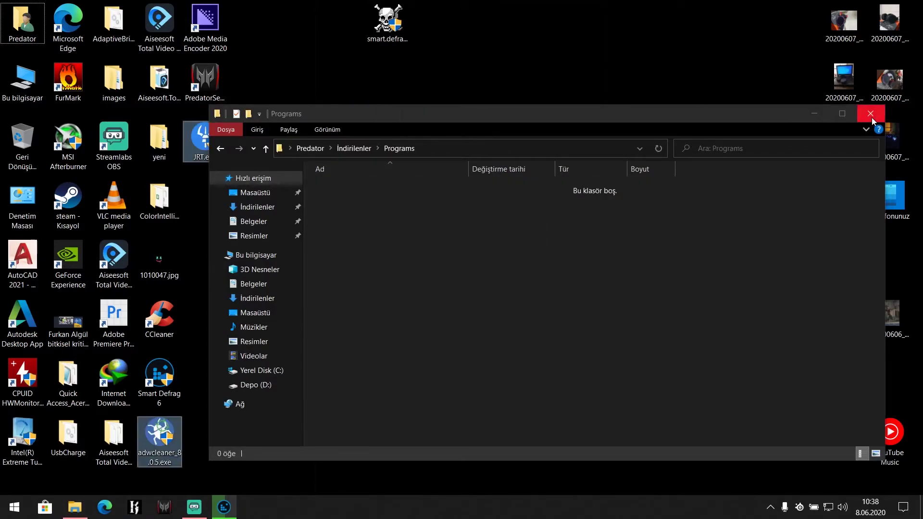
pyautogui.click(872, 119)
# Step: Arrange the adwcleaner and JRT.exe icons side by side on the desktop
pyautogui.moveTo(227, 140); pyautogui.dragTo(578, 174)
pyautogui.click(589, 396)
pyautogui.moveTo(525, 435); pyautogui.dragTo(620, 139)
pyautogui.rightClick(630, 262)
pyautogui.click(656, 298)
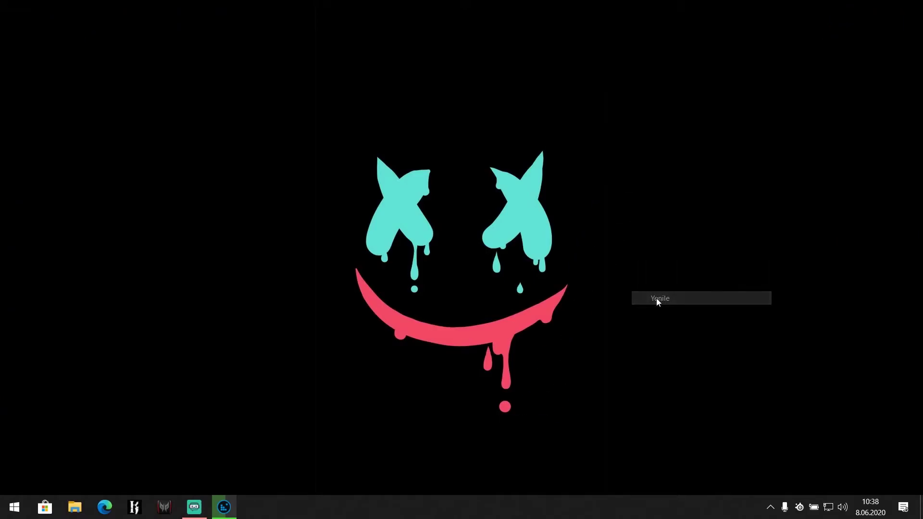
pyautogui.click(557, 139)
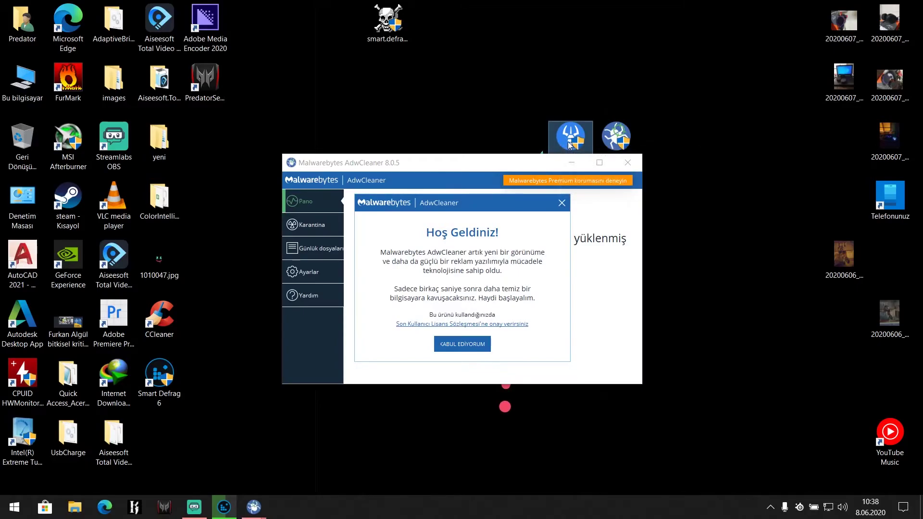
# Step: Accept AdwCleaner's terms and scan, finding 2 PUP.Optional.AdvancedSystemCare items among 31,862 objects
pyautogui.moveTo(566, 139); pyautogui.dragTo(562, 29)
pyautogui.click(463, 344)
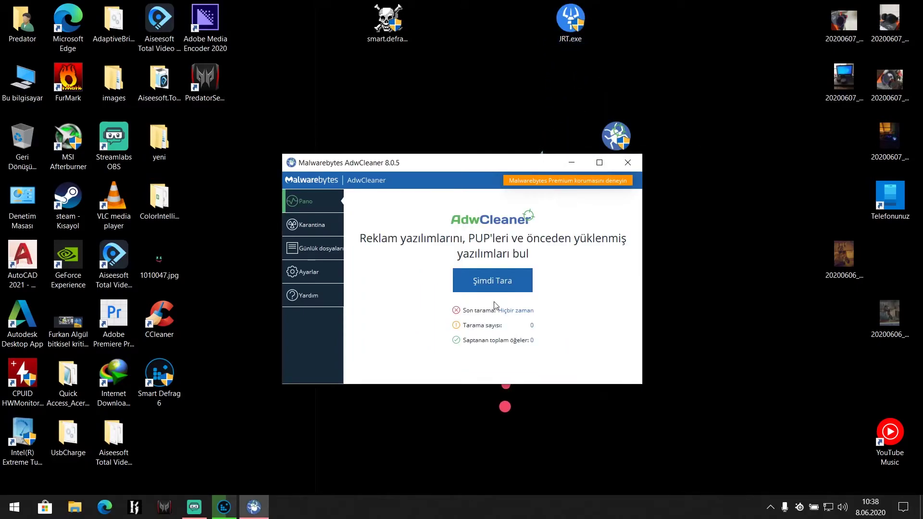
pyautogui.click(495, 283)
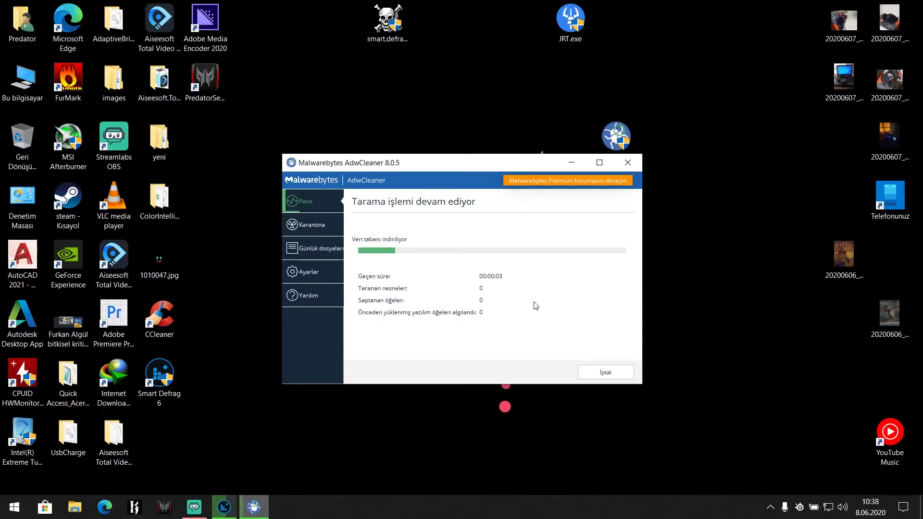
pyautogui.moveTo(485, 165)
pyautogui.mouseDown()
pyautogui.moveTo(454, 181)
pyautogui.moveTo(482, 177)
pyautogui.mouseUp()
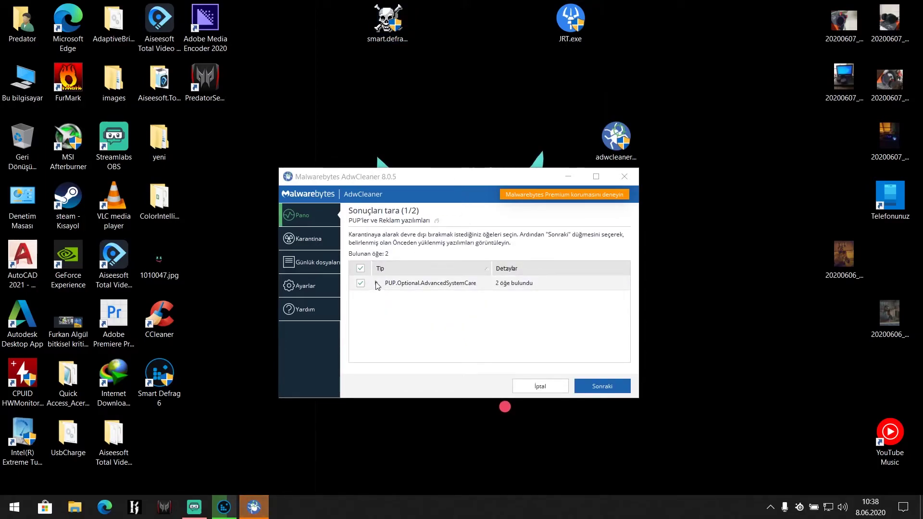
# Step: Review the AdvancedSystemCare findings, skip past preinstalled software, and quarantine the selected items
pyautogui.click(376, 283)
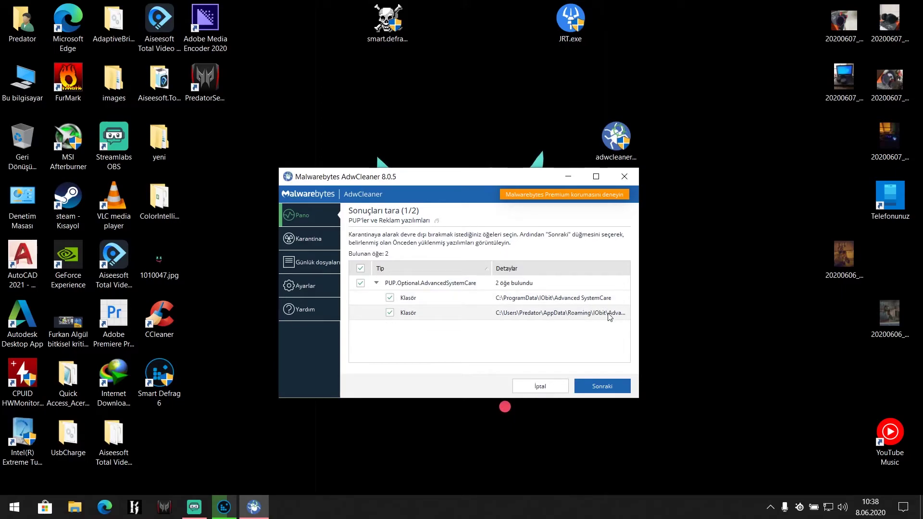
pyautogui.click(591, 387)
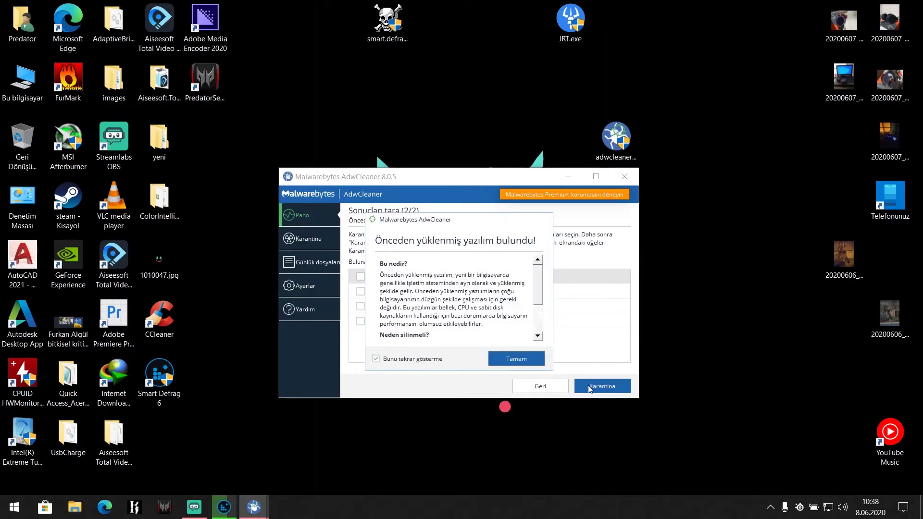
pyautogui.click(503, 360)
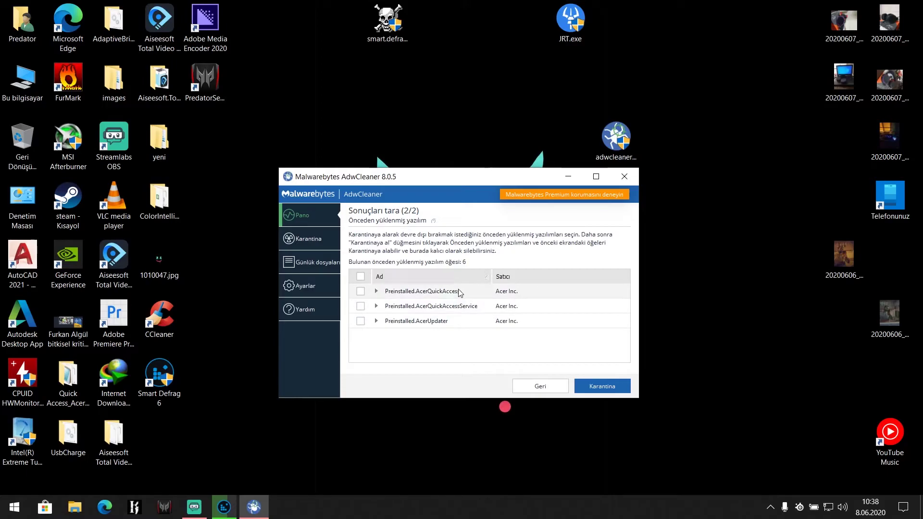
pyautogui.click(586, 388)
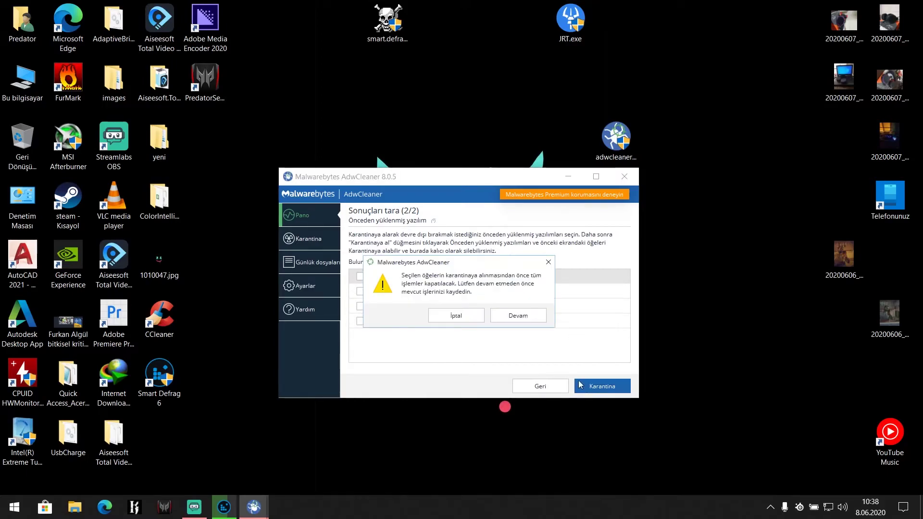
pyautogui.click(477, 321)
pyautogui.click(610, 386)
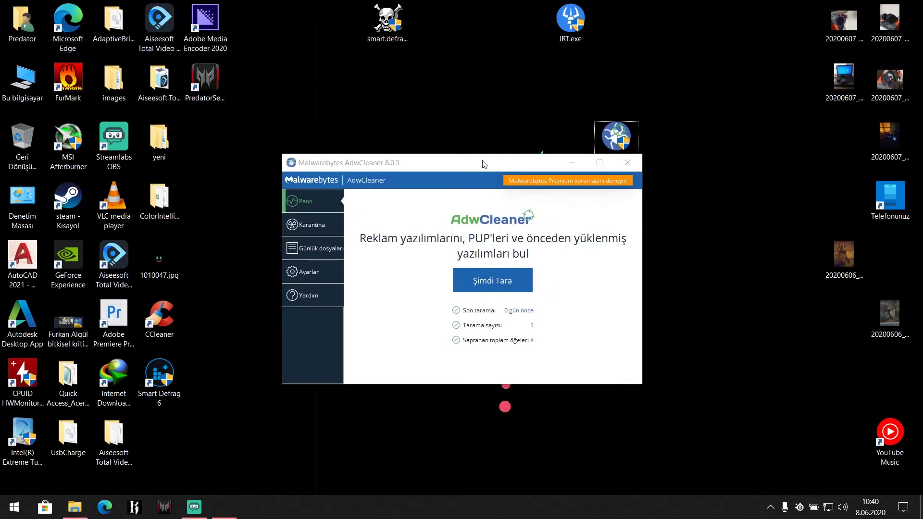
pyautogui.moveTo(483, 161); pyautogui.dragTo(511, 193)
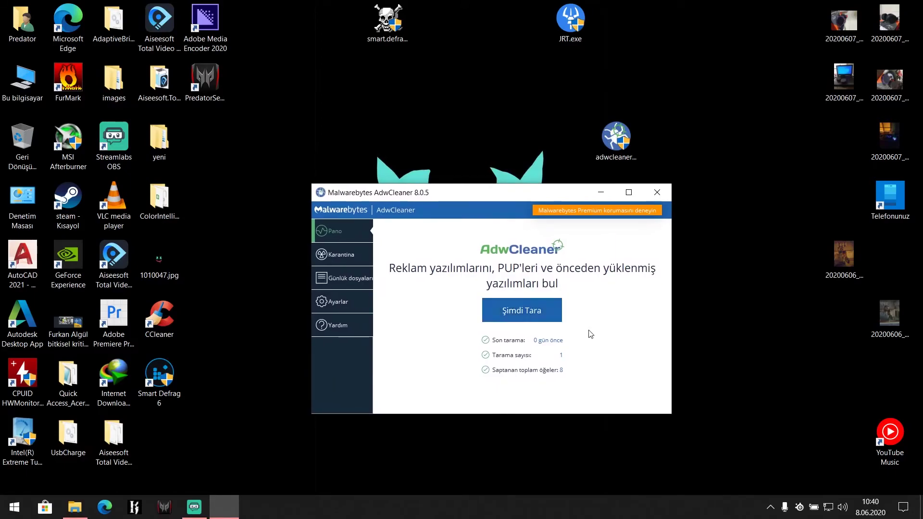
# Step: Confirm AdvancedSystemCare is in AdwCleaner's quarantine, close AdwCleaner, and run JRT.exe as administrator
pyautogui.click(343, 254)
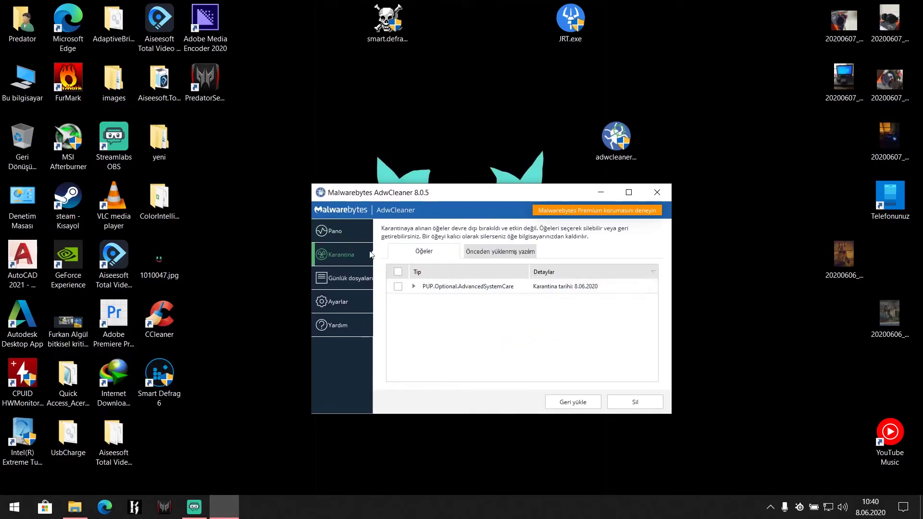
pyautogui.click(353, 239)
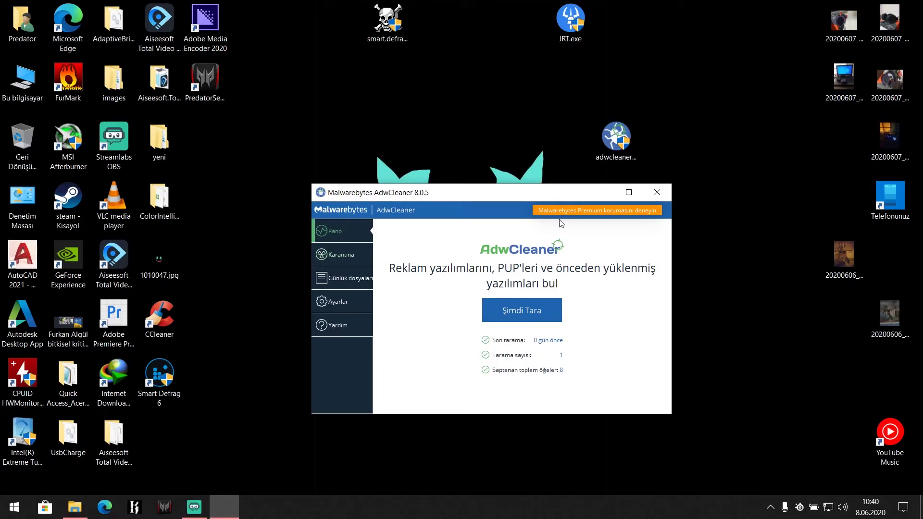
pyautogui.click(659, 192)
pyautogui.rightClick(578, 22)
pyautogui.click(607, 57)
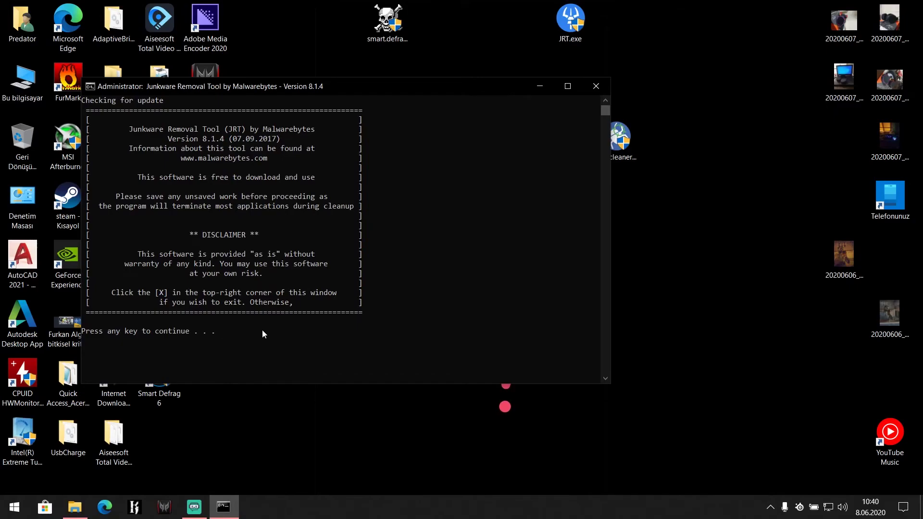
# Step: Reposition the JRT console window on screen and refresh the desktop
pyautogui.moveTo(279, 114); pyautogui.dragTo(452, 119)
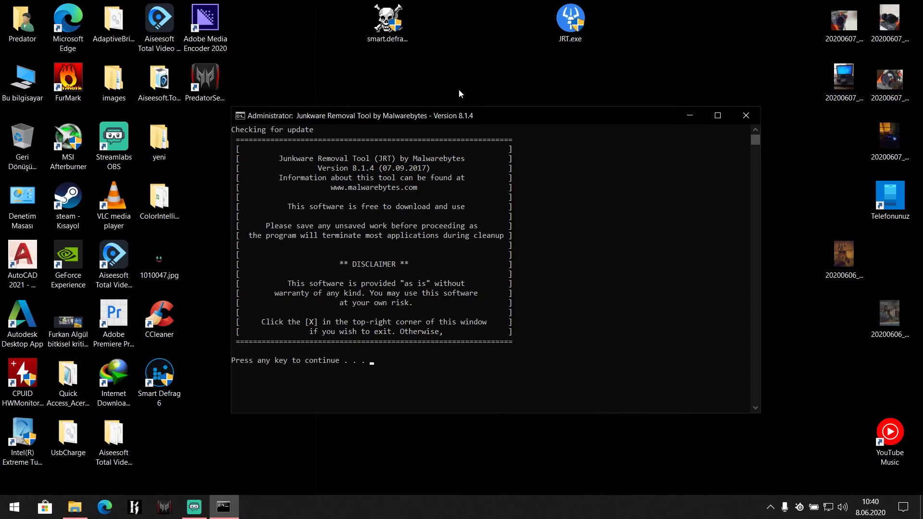
pyautogui.rightClick(462, 74)
pyautogui.click(480, 110)
pyautogui.click(466, 200)
pyautogui.moveTo(488, 115); pyautogui.dragTo(471, 169)
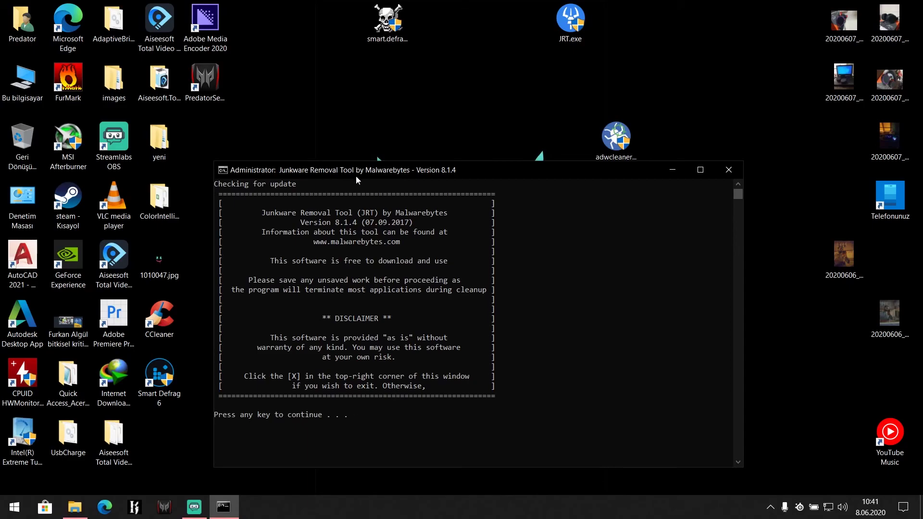
# Step: Place the adwcleaner_8.0.5.exe icon beside JRT.exe, leaving JRT waiting at its disclaimer prompt
pyautogui.moveTo(620, 141); pyautogui.dragTo(620, 22)
pyautogui.moveTo(554, 170); pyautogui.dragTo(570, 105)
pyautogui.rightClick(477, 65)
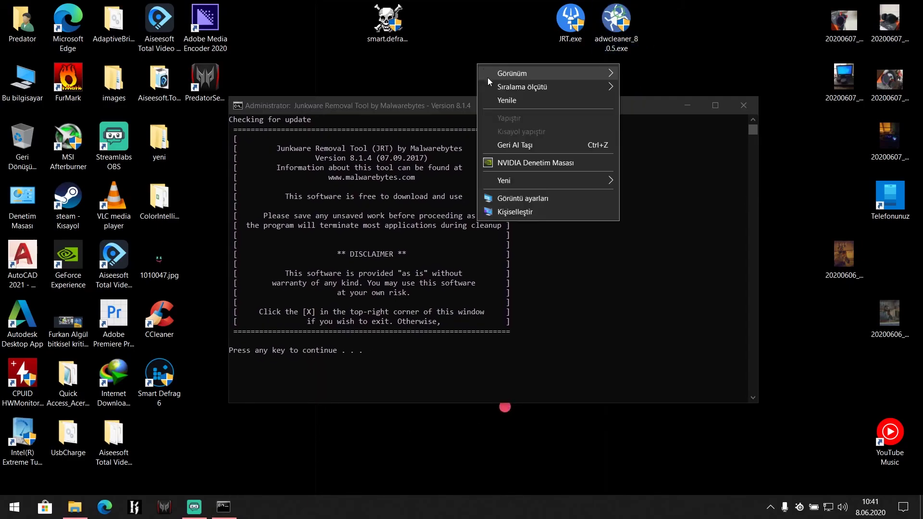
pyautogui.click(491, 104)
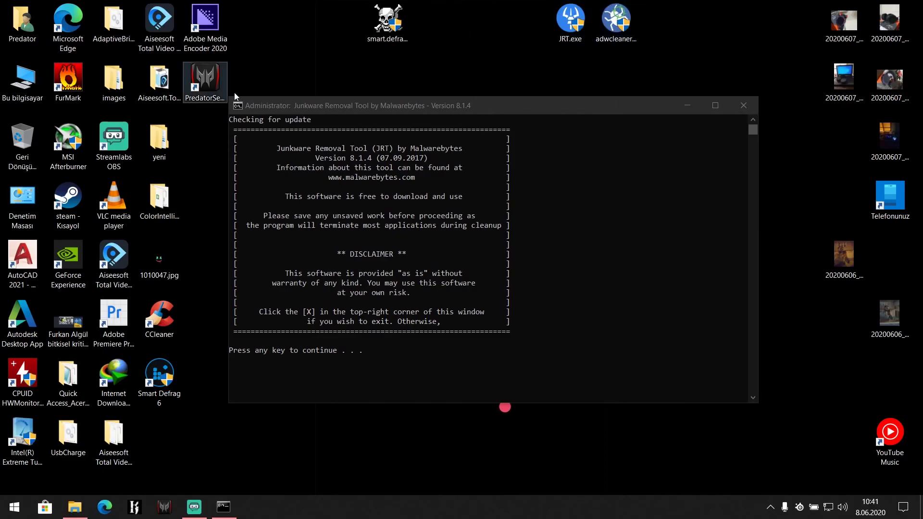
pyautogui.click(457, 332)
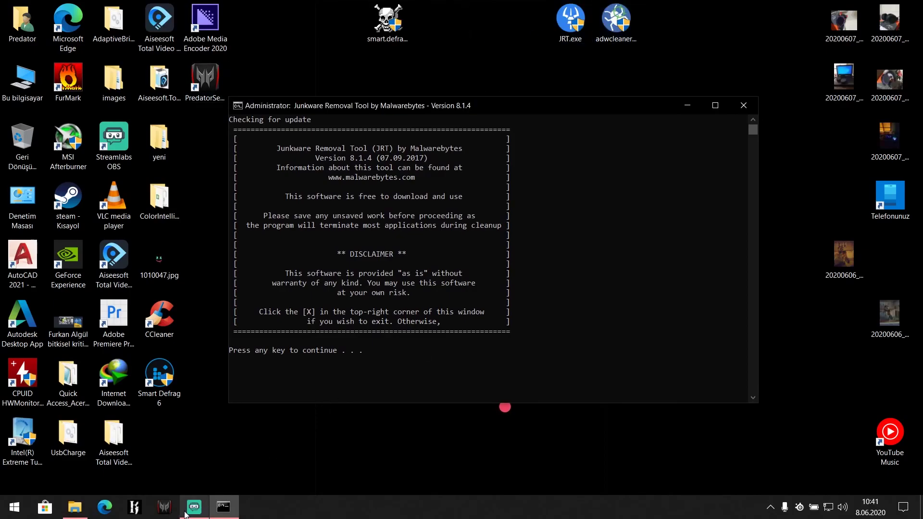
pyautogui.click(194, 507)
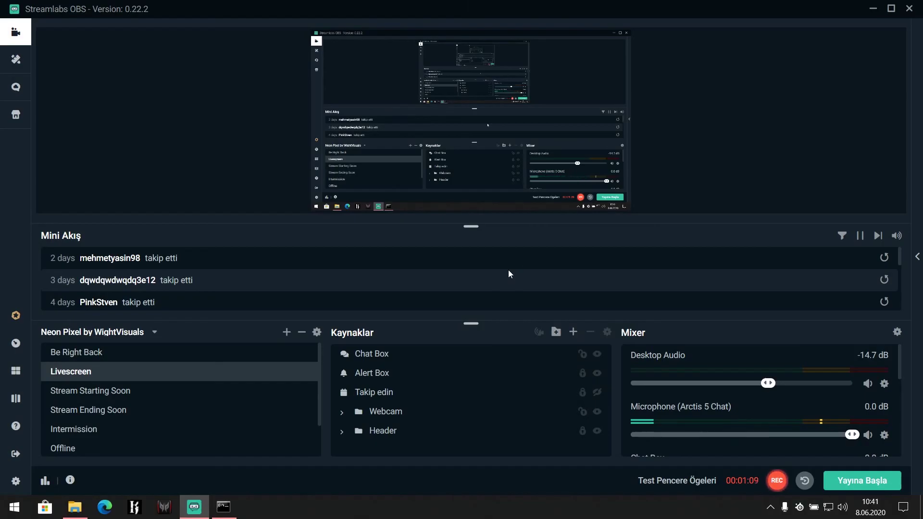